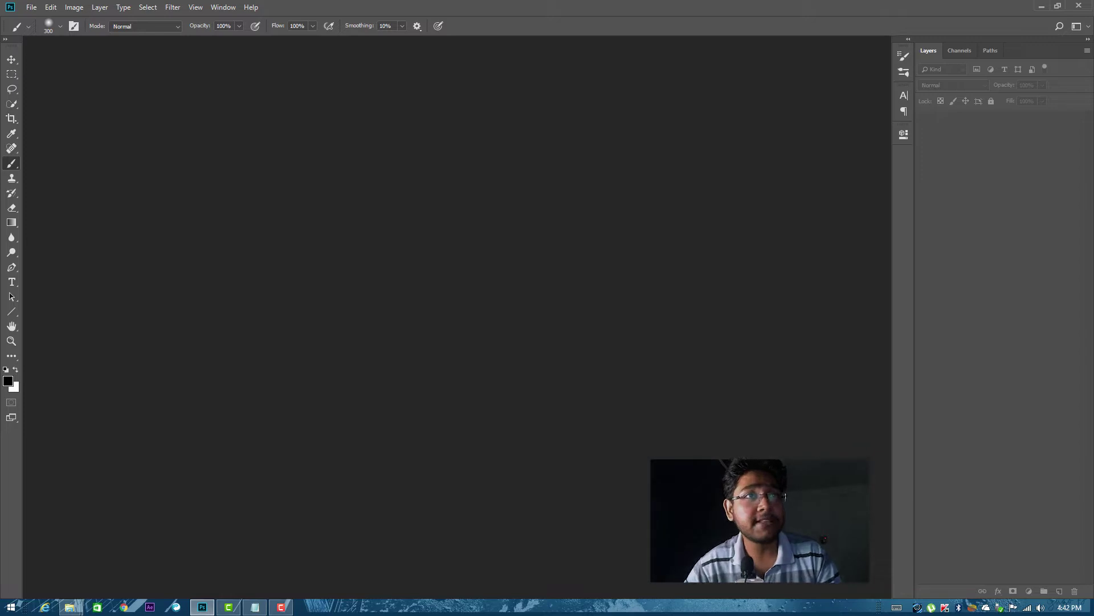
Open the image fairy_s__6_by_mjranum_stock from the Criterion Games folder
click(31, 7)
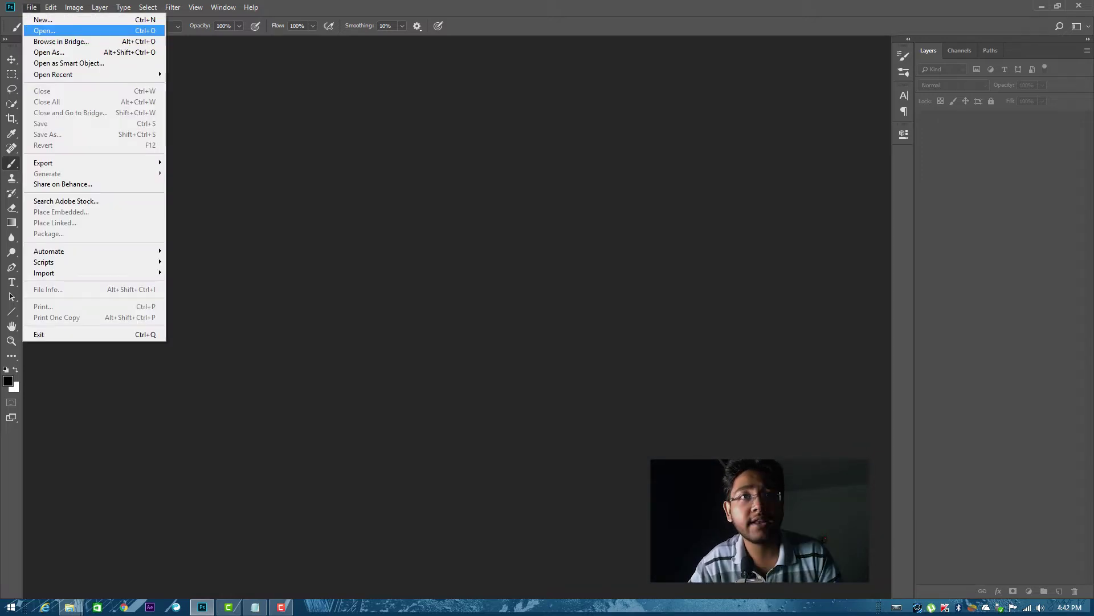
key(Return)
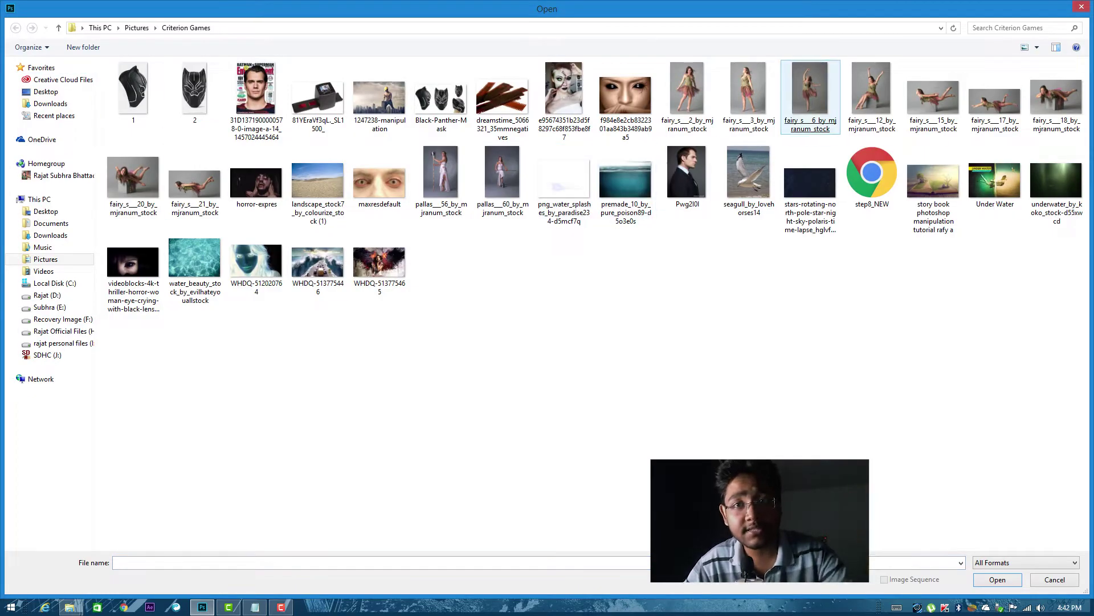
click(810, 91)
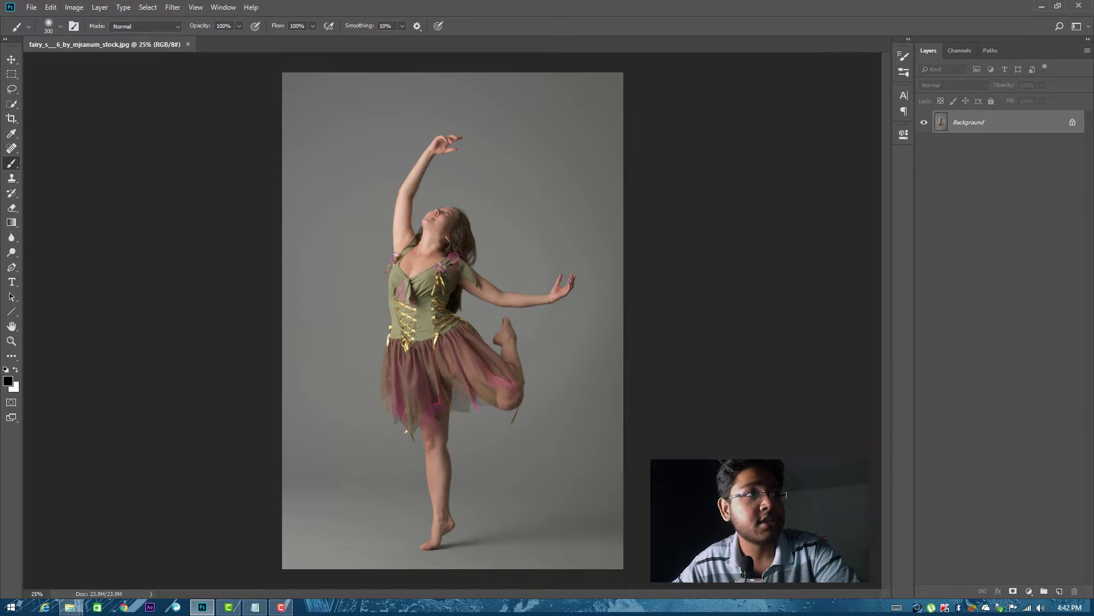
Show the list of actions, collapse the expanded action sets, and select the Flames set
click(223, 6)
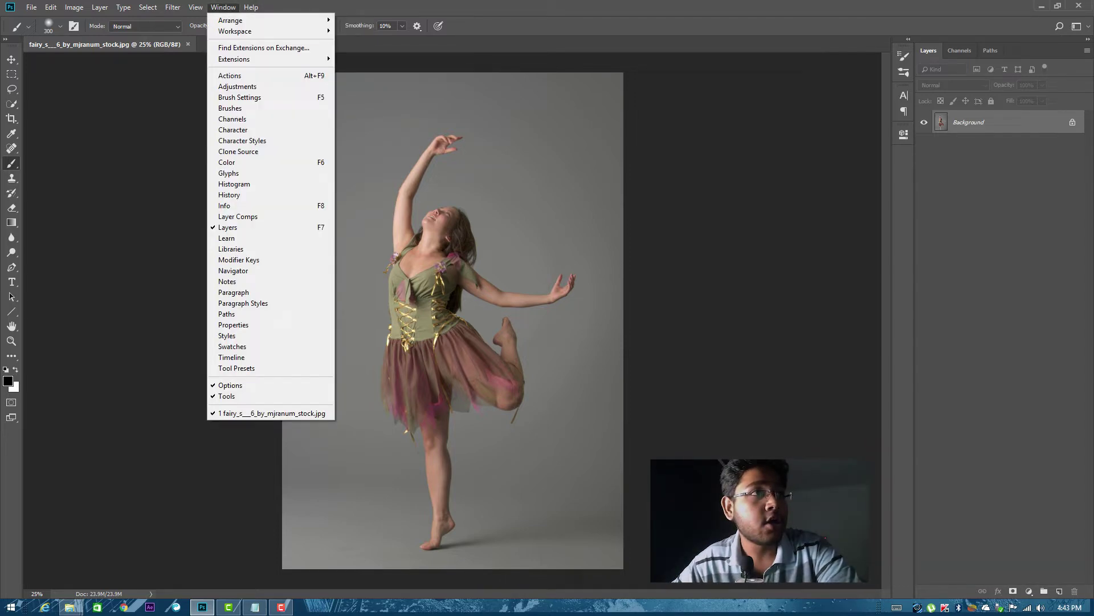
click(234, 75)
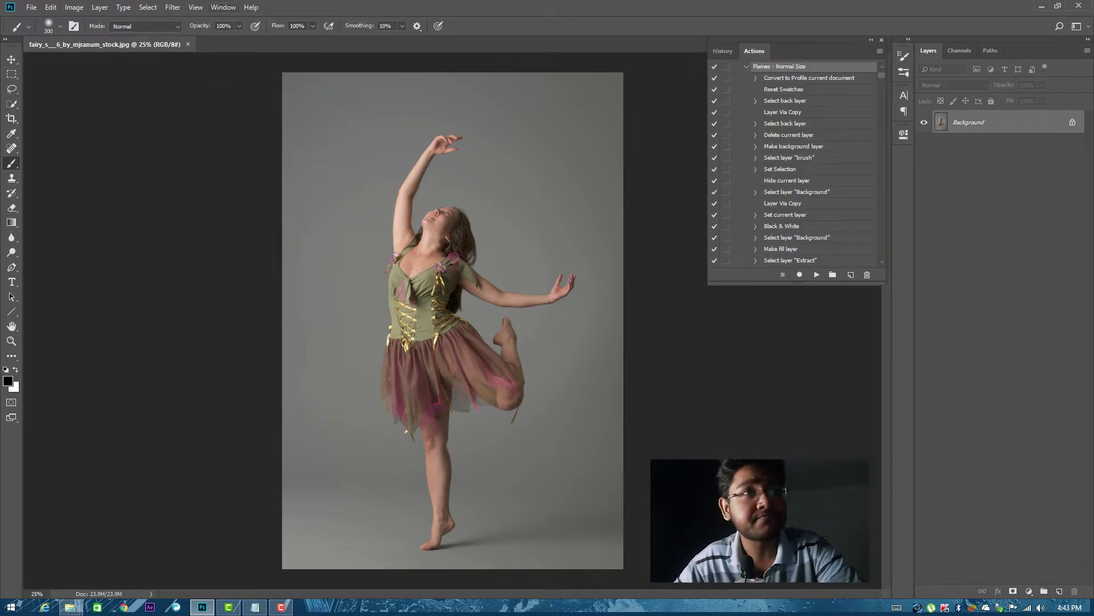
click(223, 7)
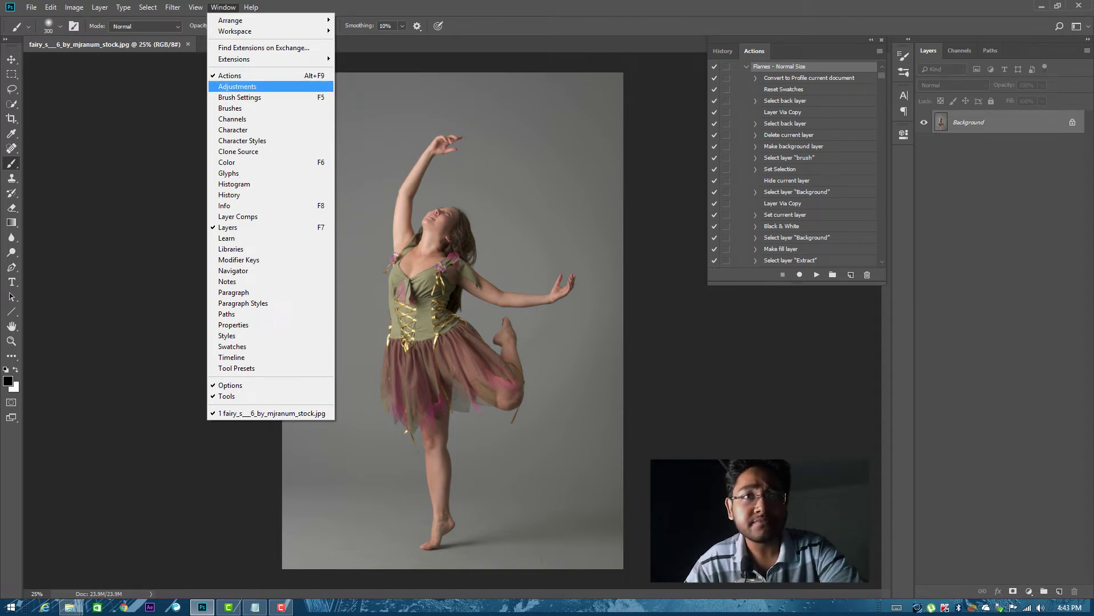
key(Escape)
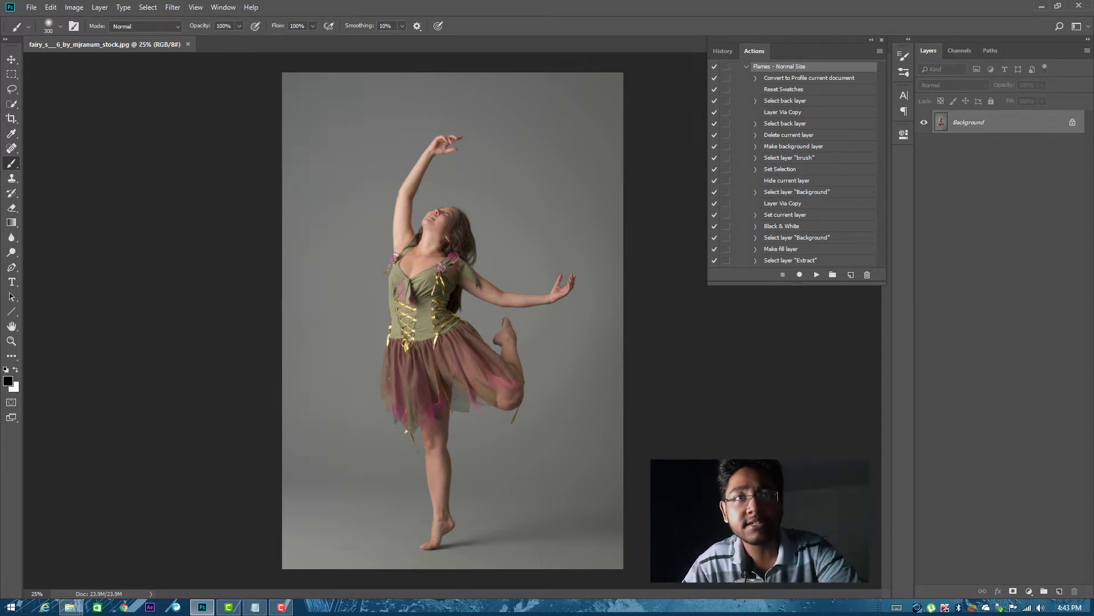
click(746, 66)
click(737, 180)
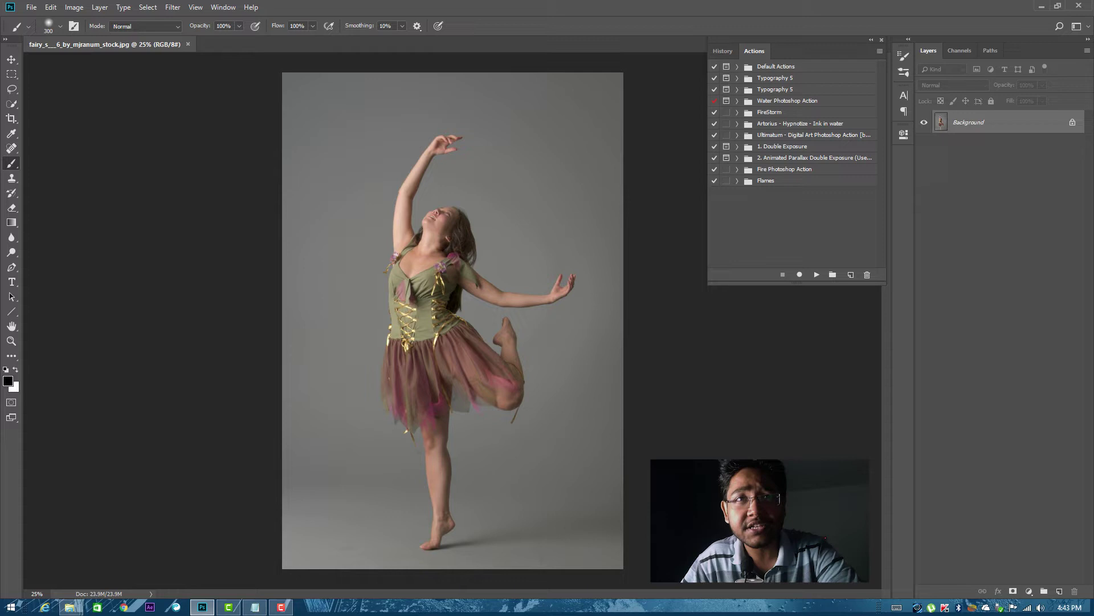
click(766, 180)
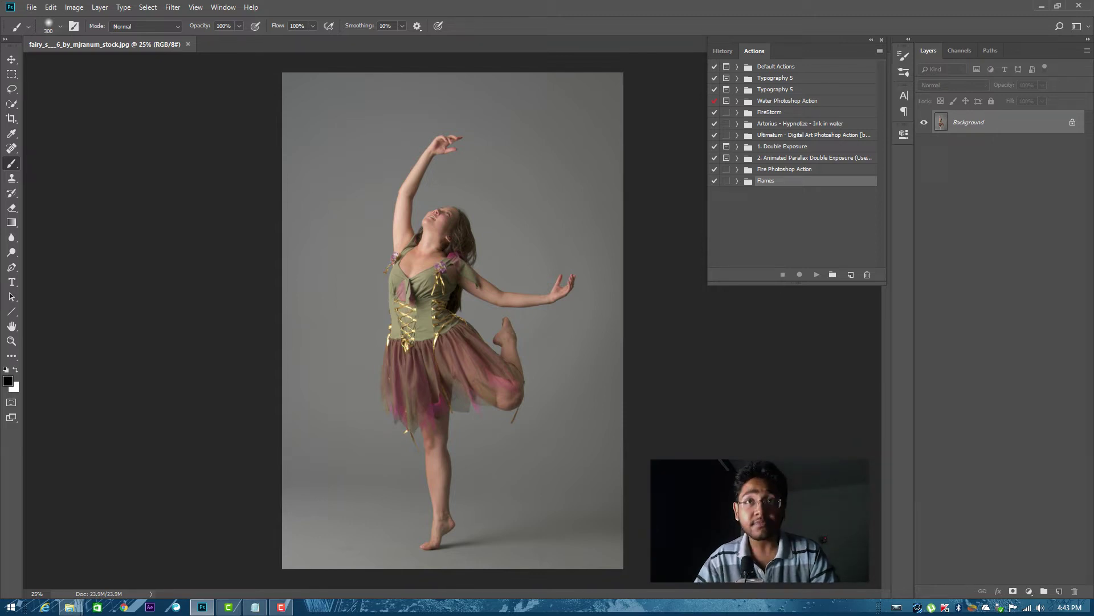
Add a new blank layer and roughly select the dancer on the Background layer with the Quick Selection tool
click(1059, 591)
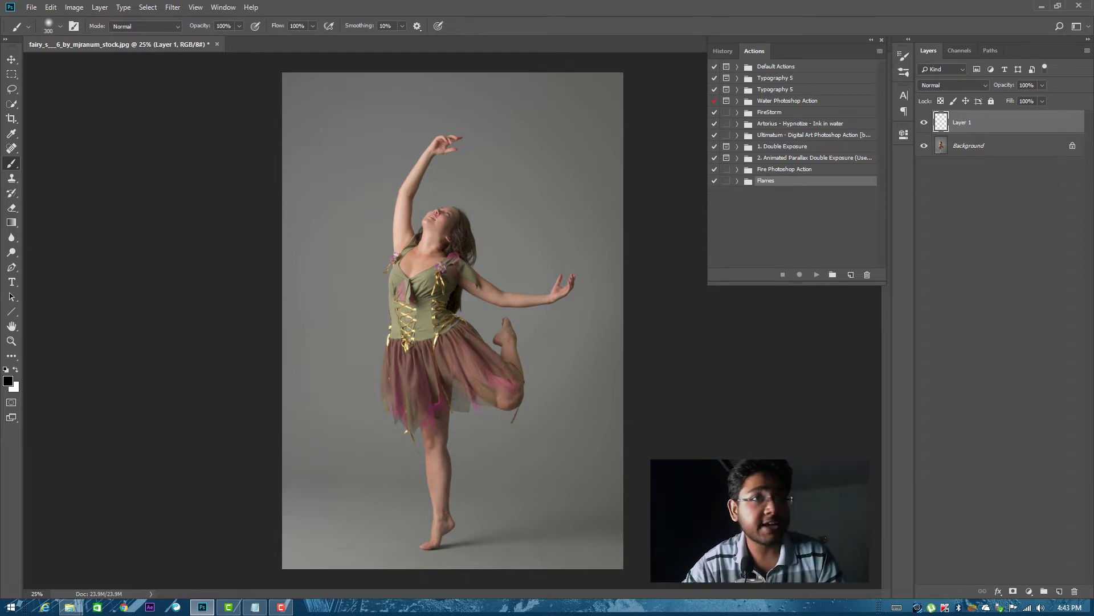
right_click(11, 104)
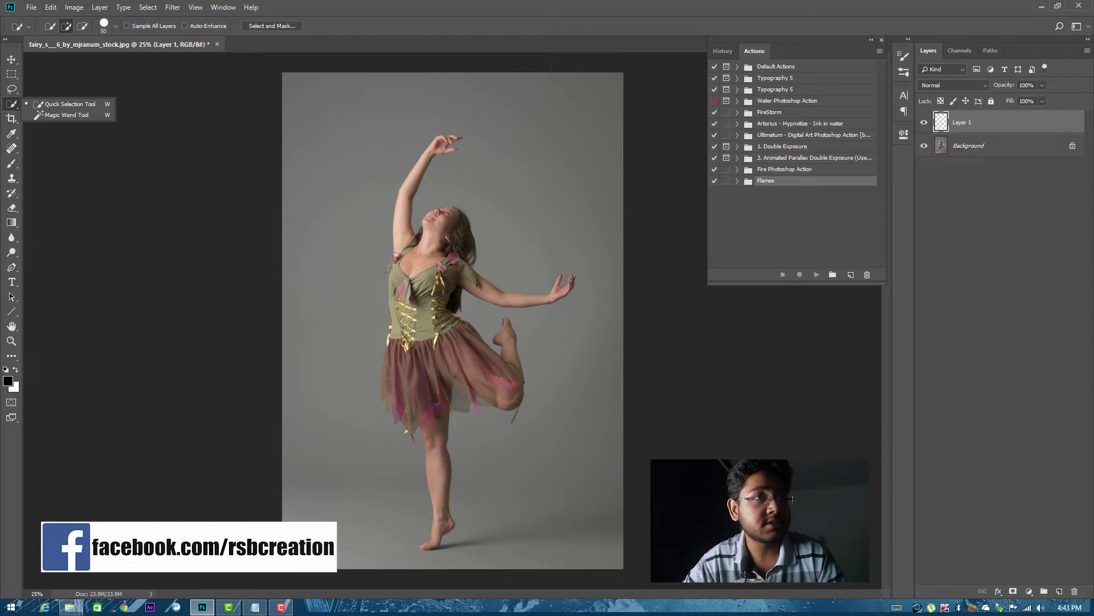
click(1003, 146)
mouse_move(432, 156)
mouse_down()
mouse_move(401, 243)
mouse_move(403, 328)
mouse_move(452, 534)
mouse_move(431, 546)
mouse_up()
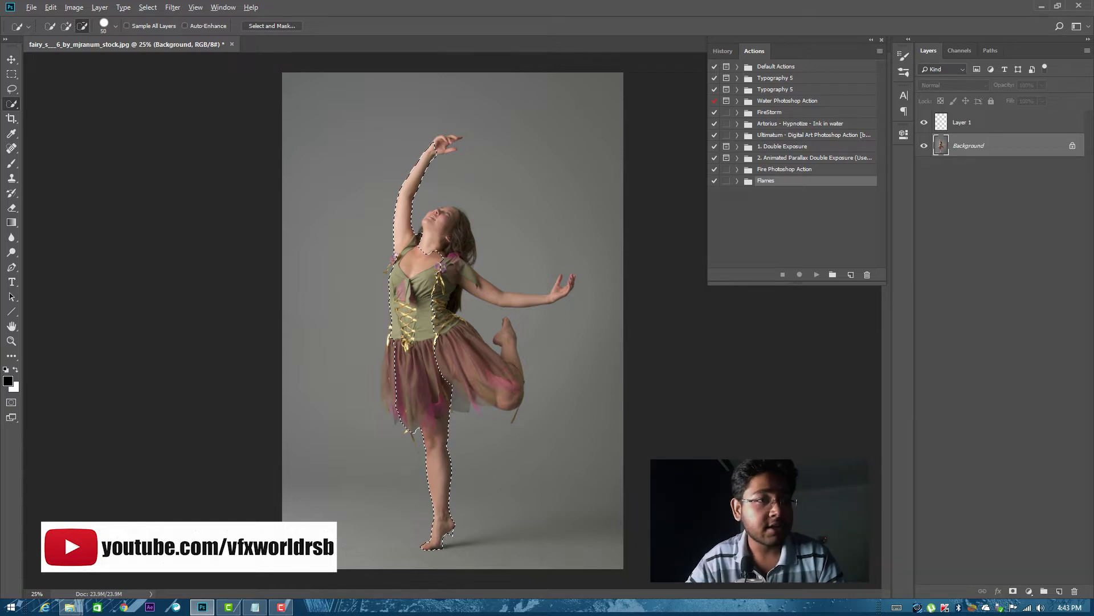
mouse_move(394, 359)
mouse_down()
mouse_move(390, 402)
mouse_move(393, 357)
mouse_move(441, 305)
mouse_move(434, 222)
mouse_move(460, 251)
mouse_move(456, 285)
mouse_move(529, 300)
mouse_move(562, 289)
mouse_up()
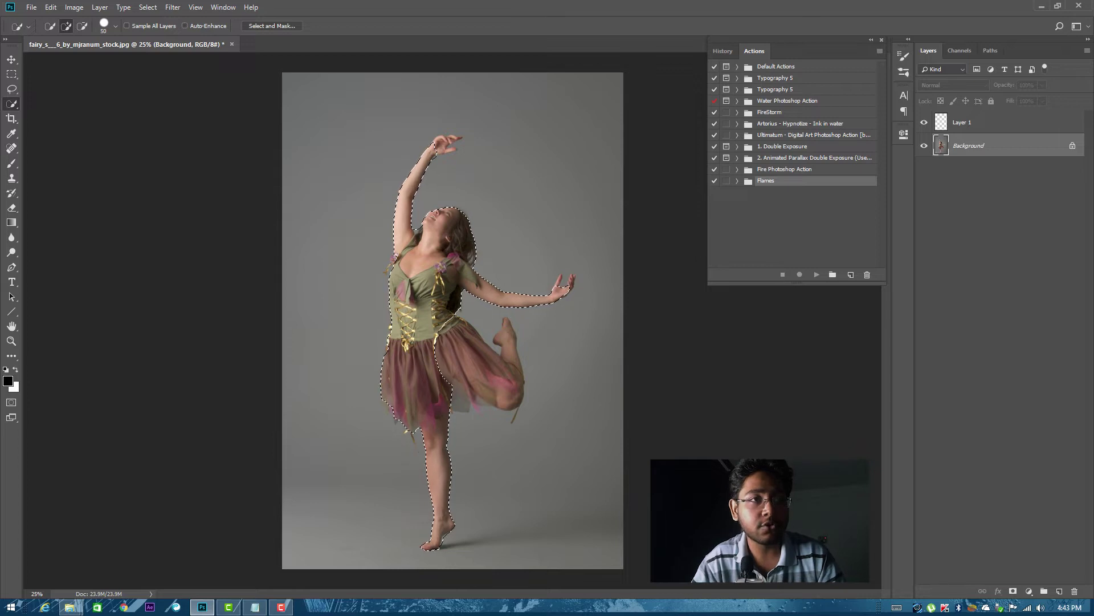
Reduce the Quick Selection brush to 20 and add the fingers of the outstretched hand to the selection
key(alt+space)
key(alt)
scroll(482, 284, up, 3)
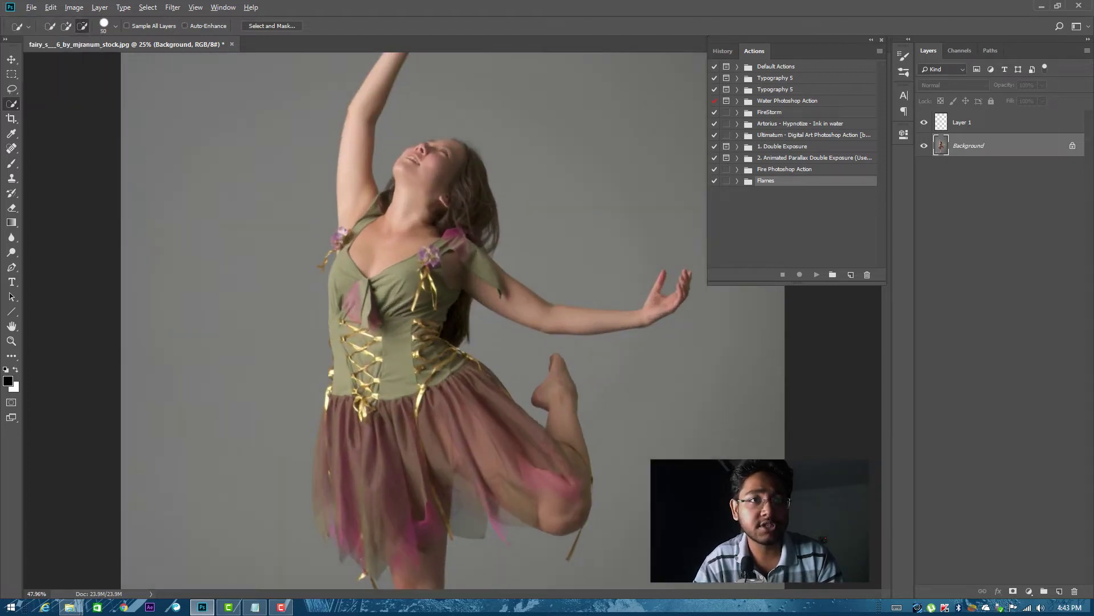
scroll(687, 280, up, 2)
key([)
key([)
key([)
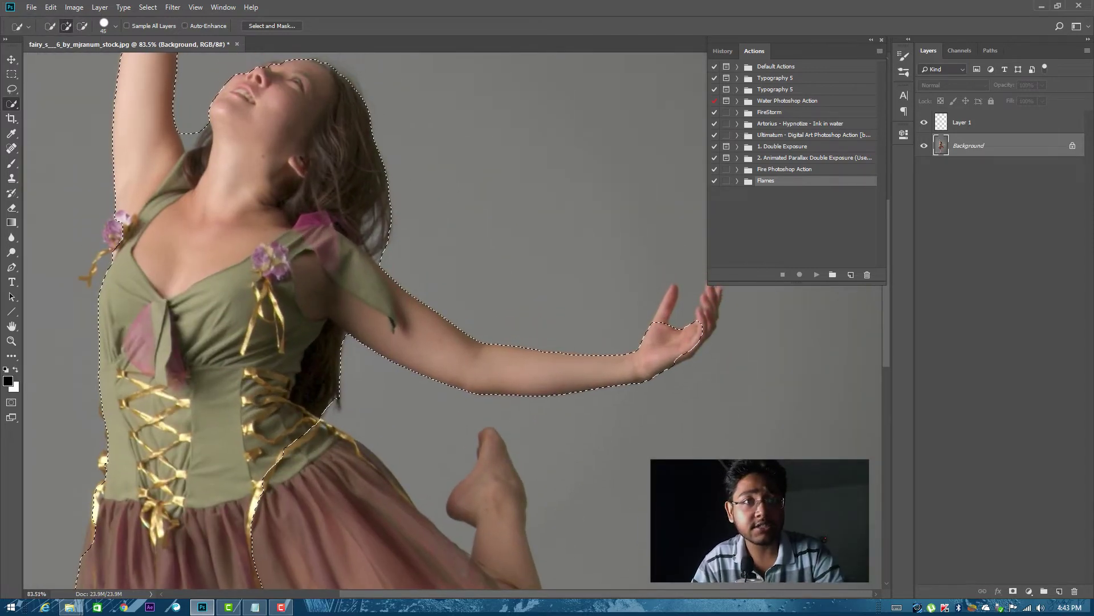
key([)
key([)
key([)
drag(664, 321, 673, 295)
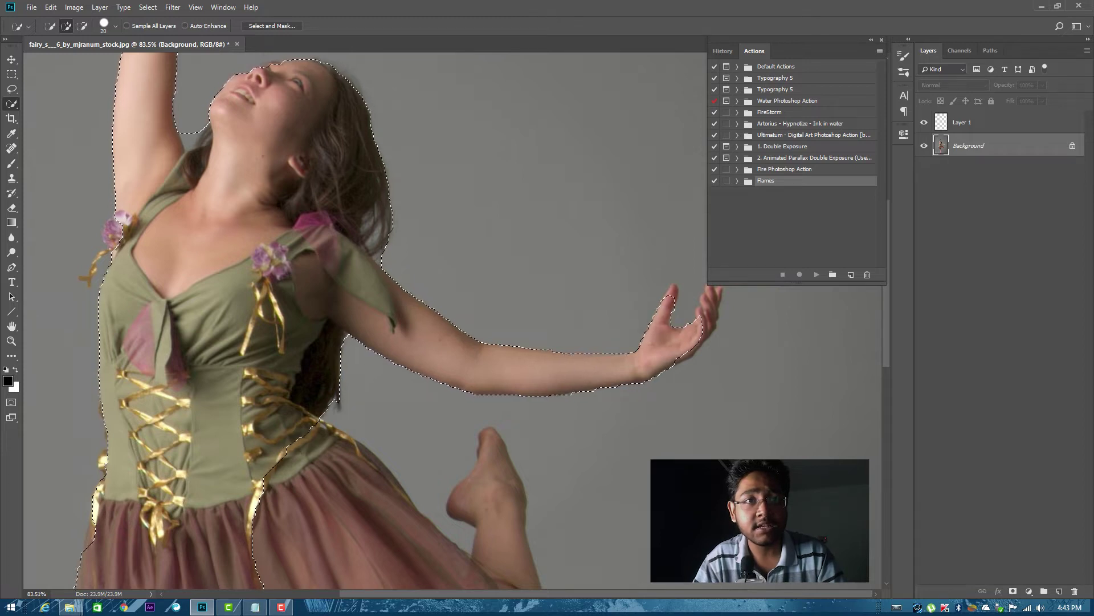
drag(691, 334, 710, 299)
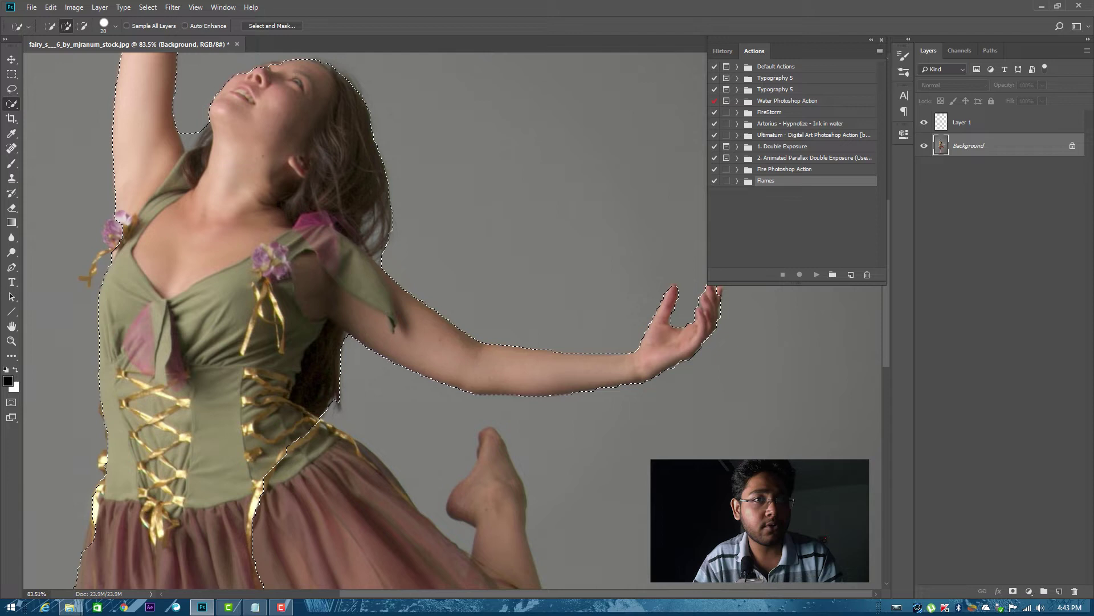
click(692, 351)
Add the raised leg and the rest of the skirt to the selection, subtracting background by the waist, foot and face
scroll(365, 320, up, 2)
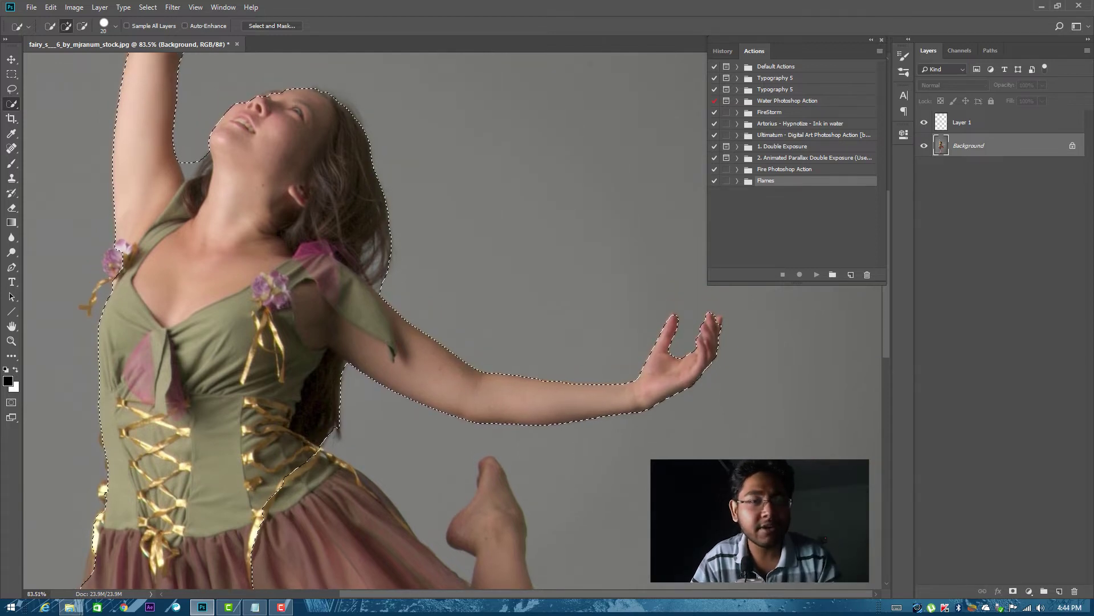
scroll(365, 319, down, 5)
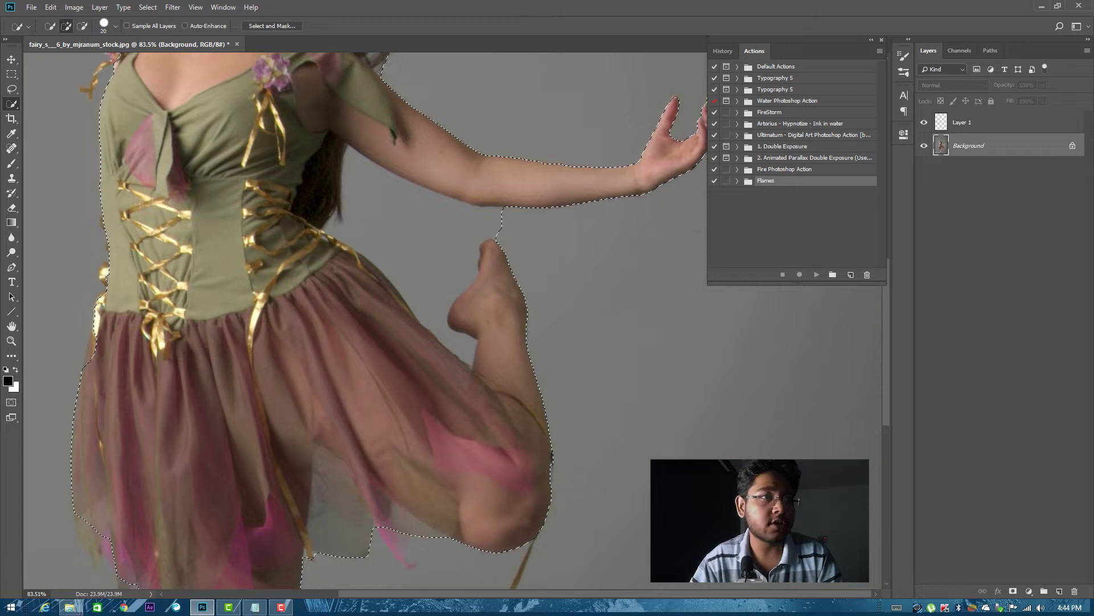
key(alt)
drag(467, 228, 399, 239)
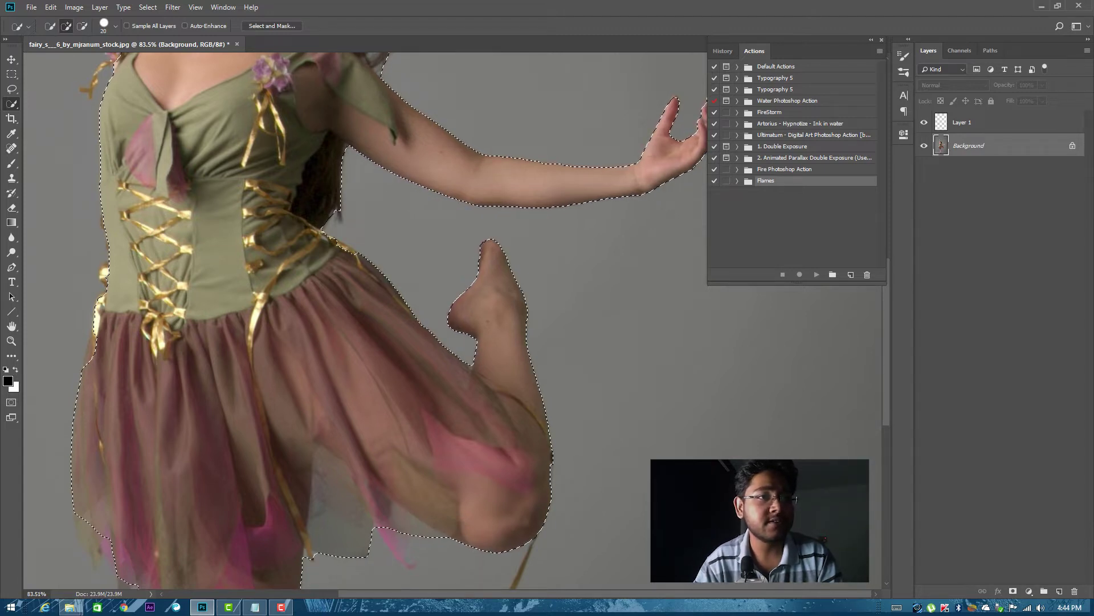
scroll(98, 531, down, 5)
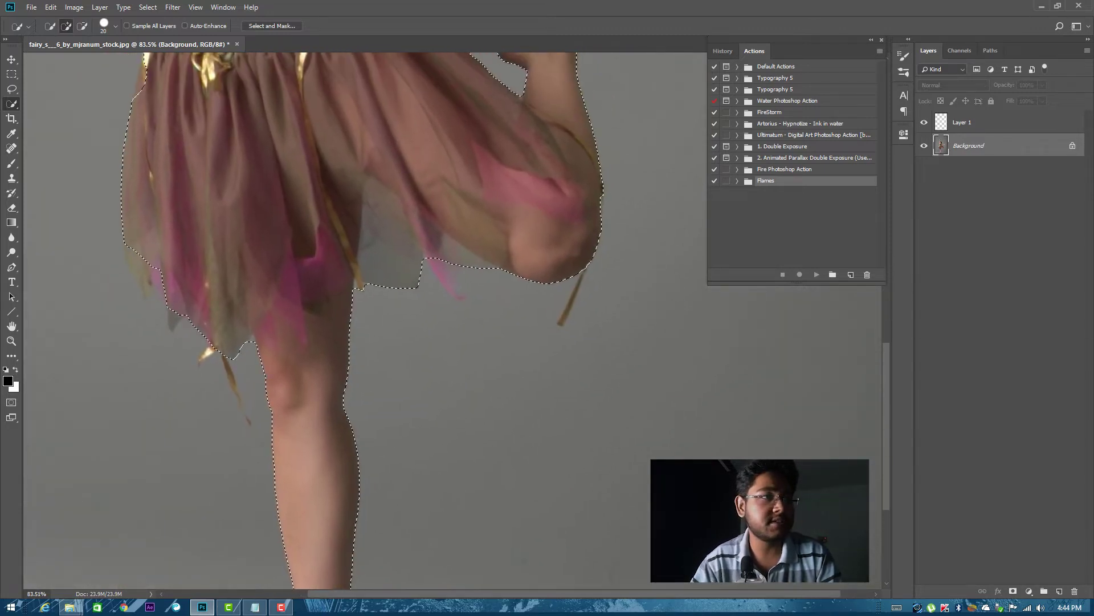
scroll(365, 319, up, 10)
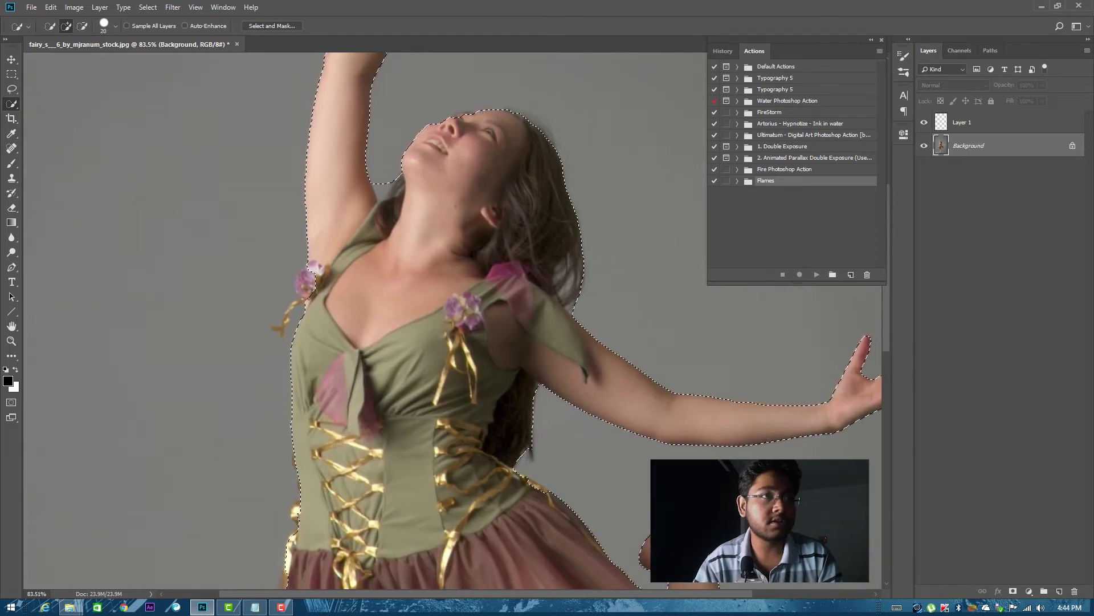
scroll(374, 337, up, 3)
key(alt)
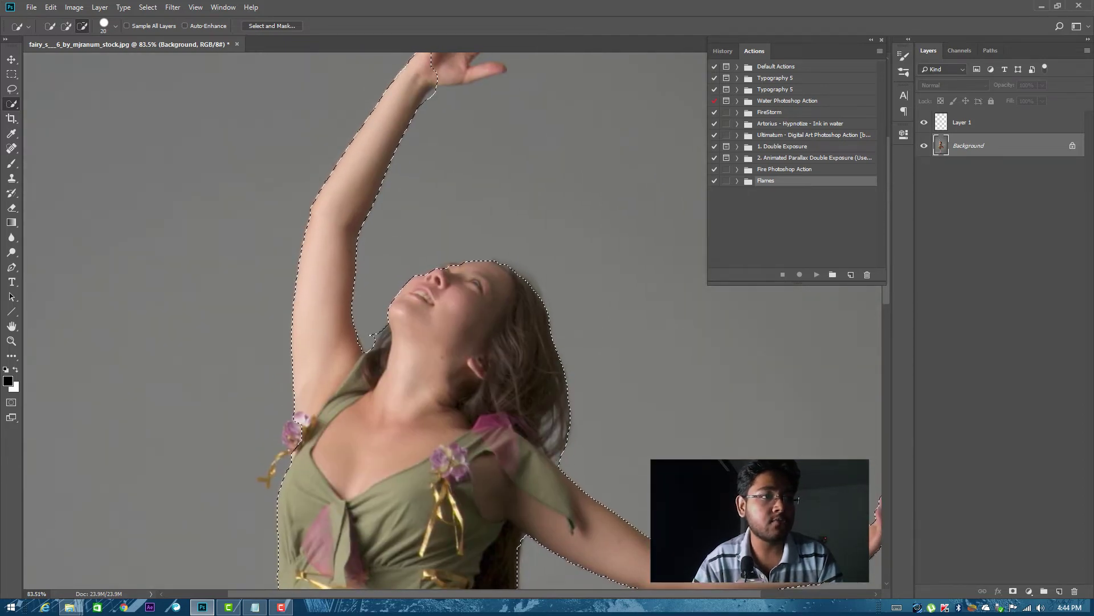
key(ctrl+0)
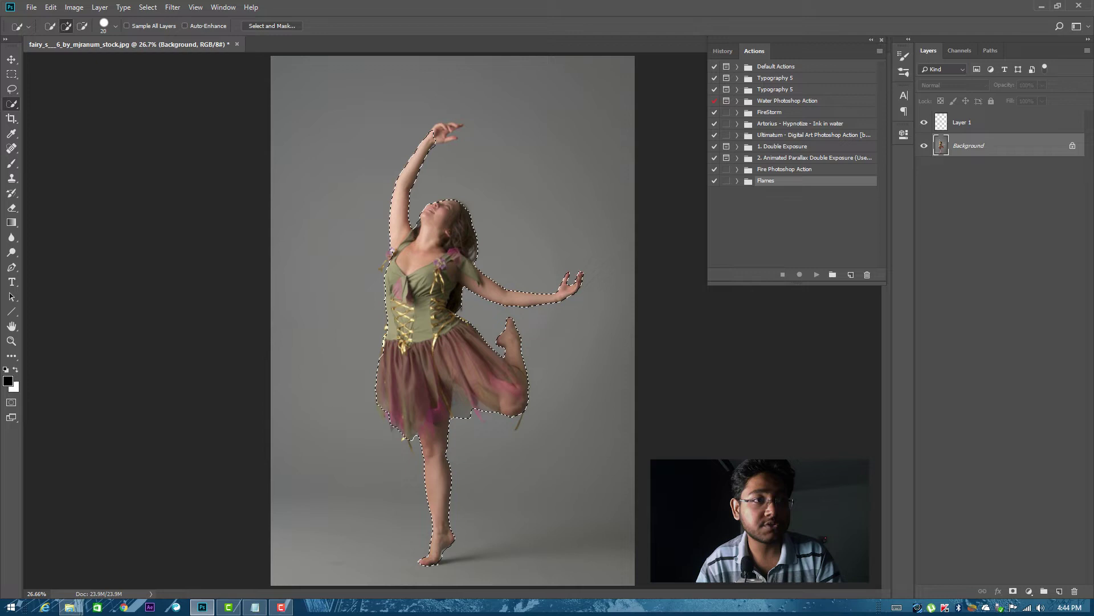
Fill the dancer selection with dark red on Layer 1 and deselect
click(991, 122)
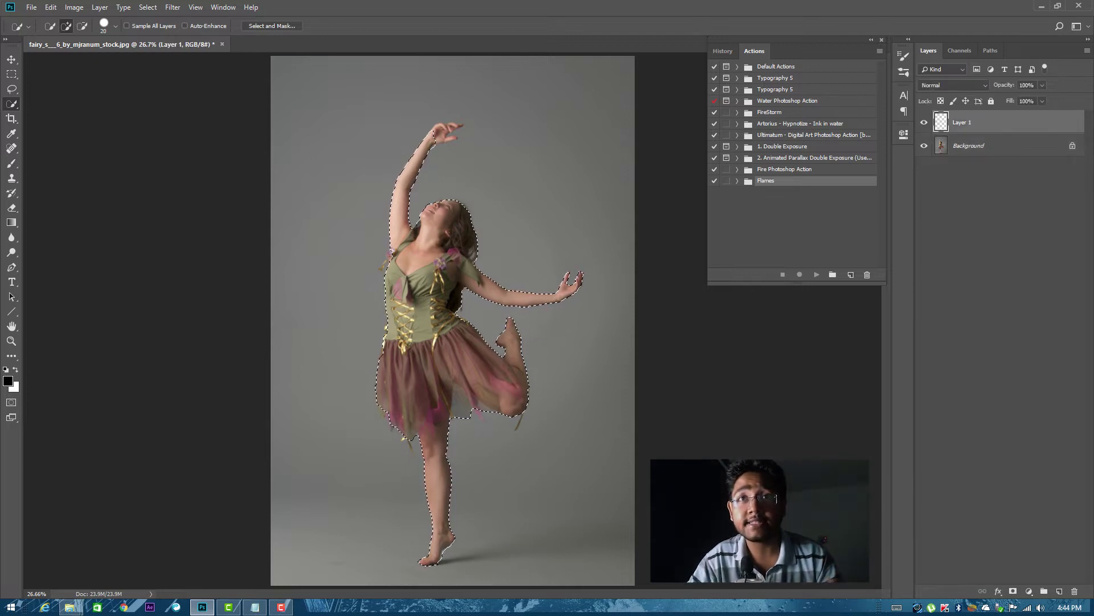
key(b)
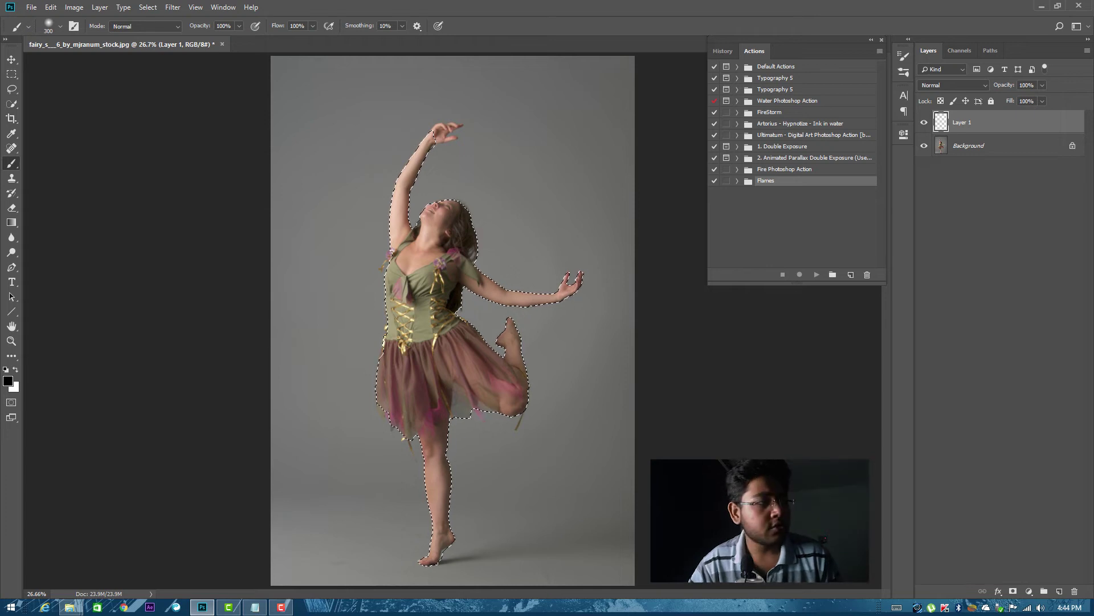
click(8, 380)
click(705, 174)
click(845, 120)
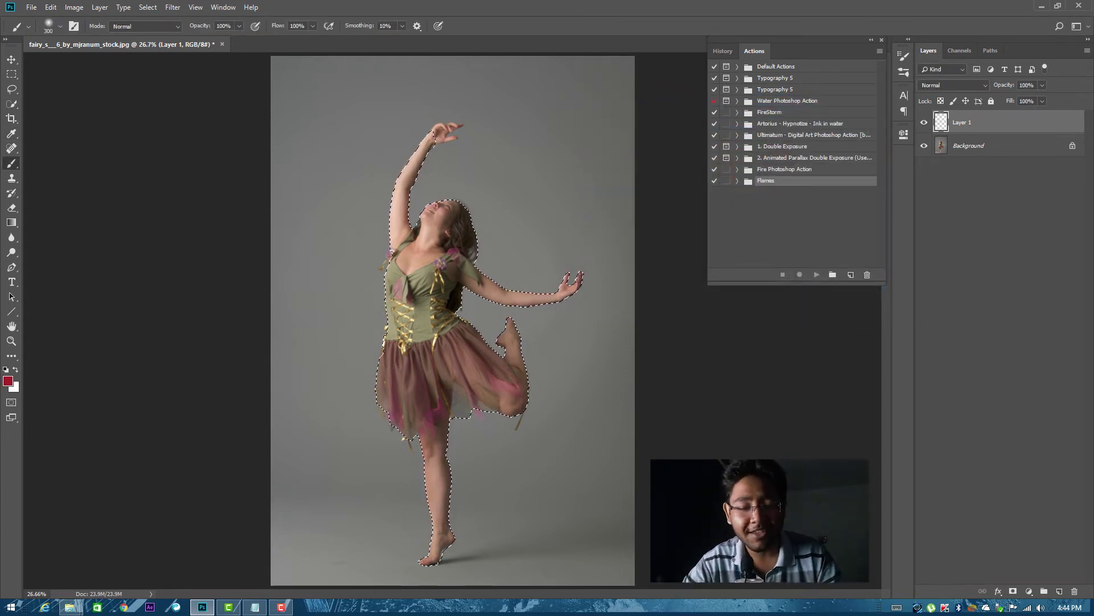
key(alt+BackSpace)
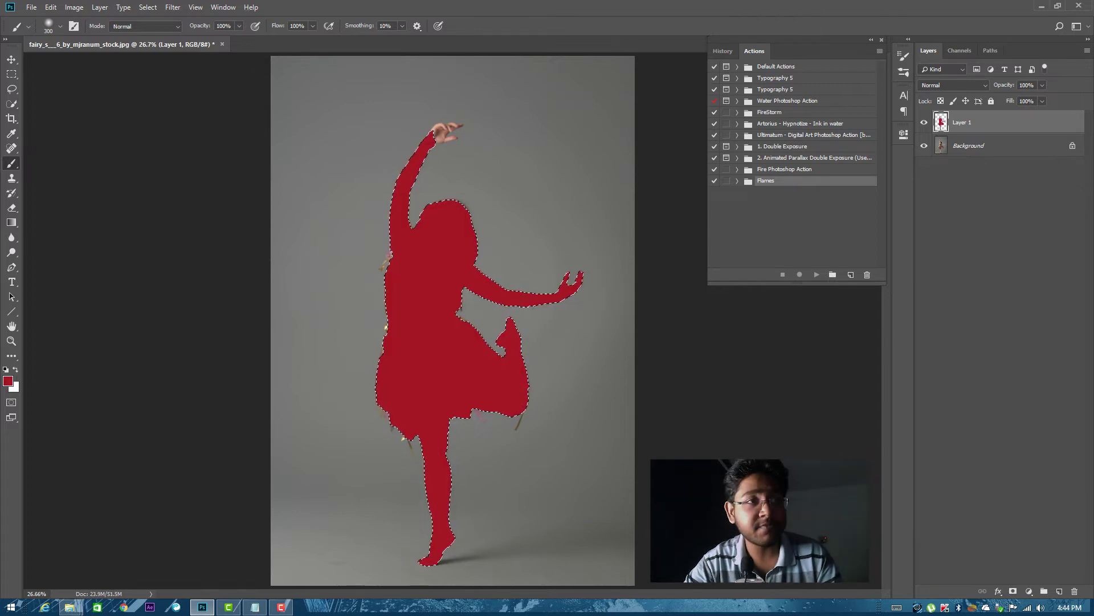
key(ctrl+d)
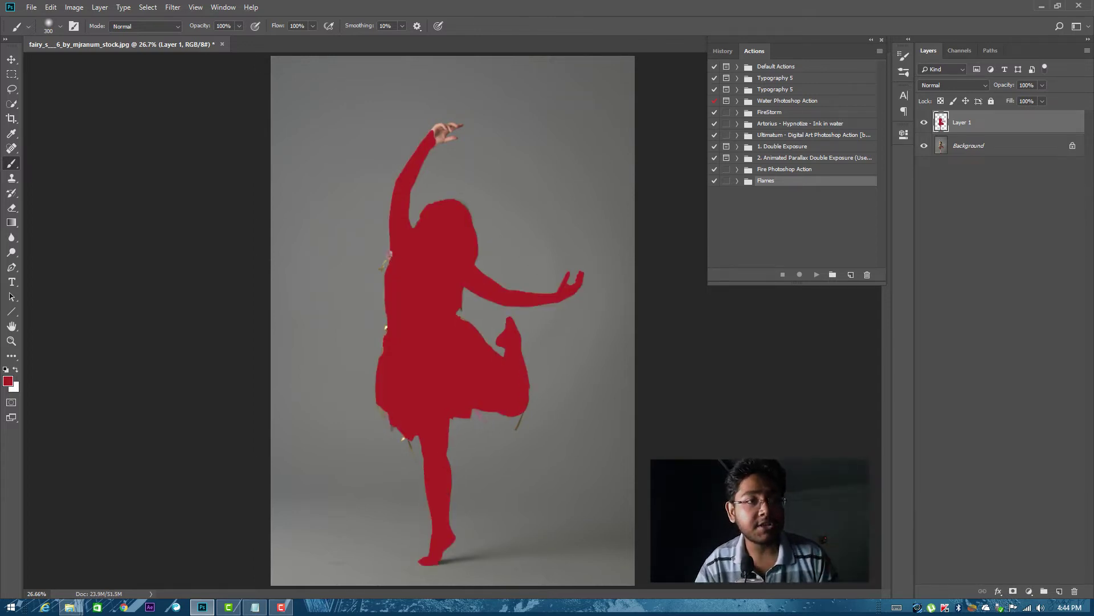
Undo the deselection and add the raised hand on the Background layer to the selection, excluding the gaps between its fingers
scroll(452, 102, up, 6)
key(ctrl+z)
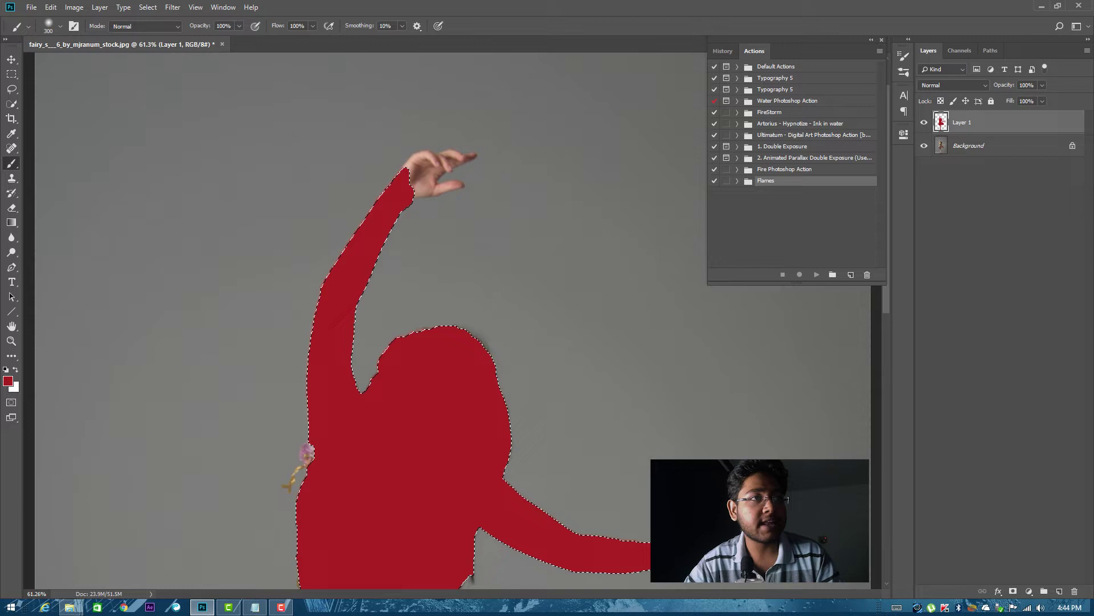
key(w)
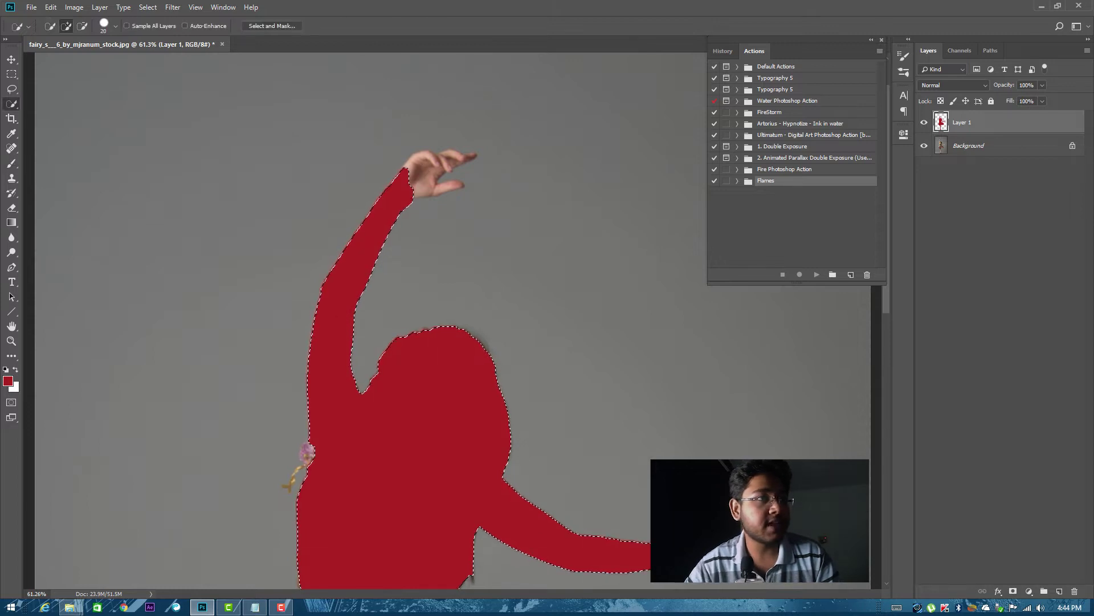
click(968, 146)
drag(412, 175, 456, 159)
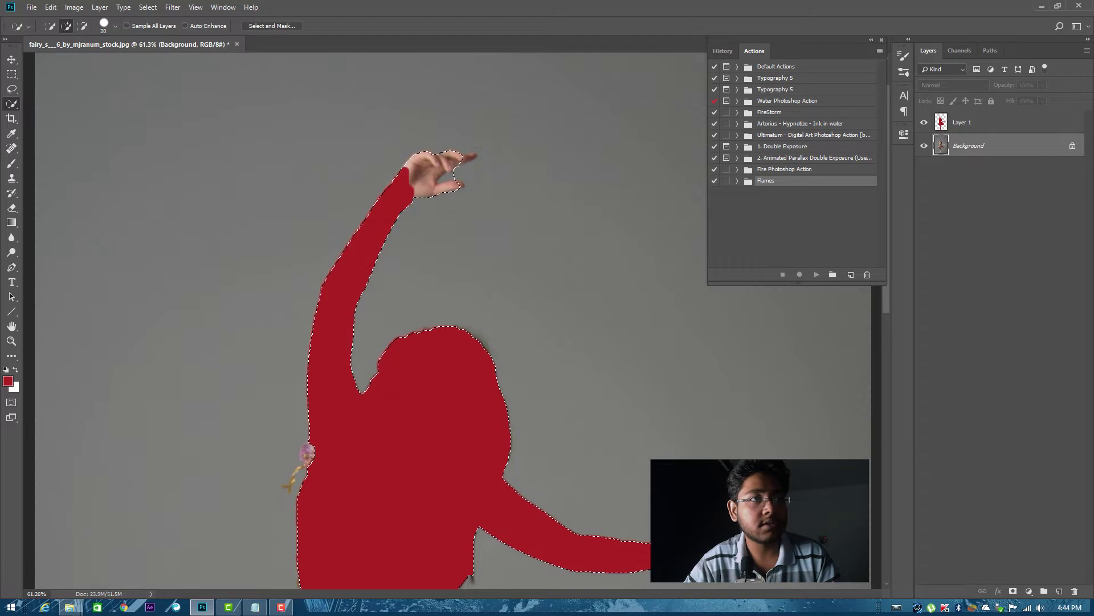
alt+click(451, 176)
alt+click(458, 173)
click(470, 156)
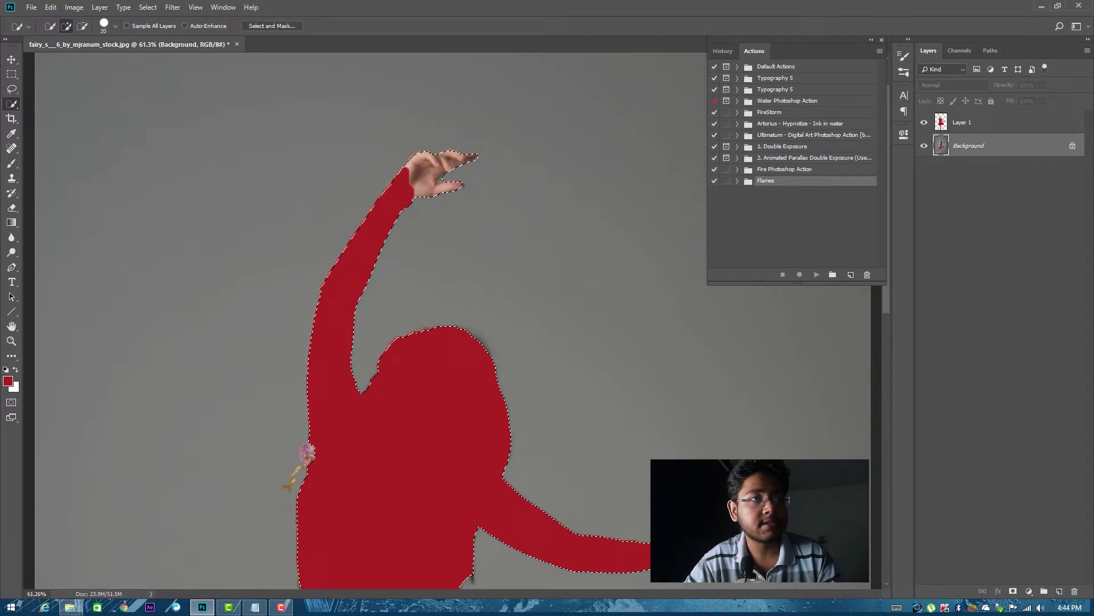
Fill the extended selection with the same red on Layer 1 and deselect
click(968, 122)
key(alt+BackSpace)
key(ctrl+d)
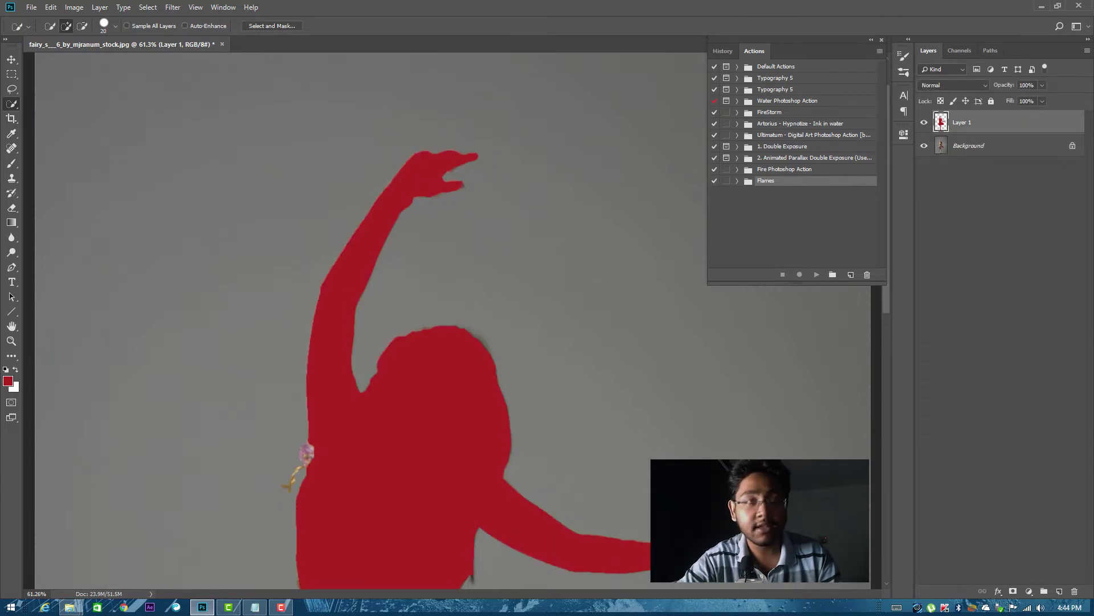
scroll(453, 379, down, 1)
scroll(453, 379, up, 4)
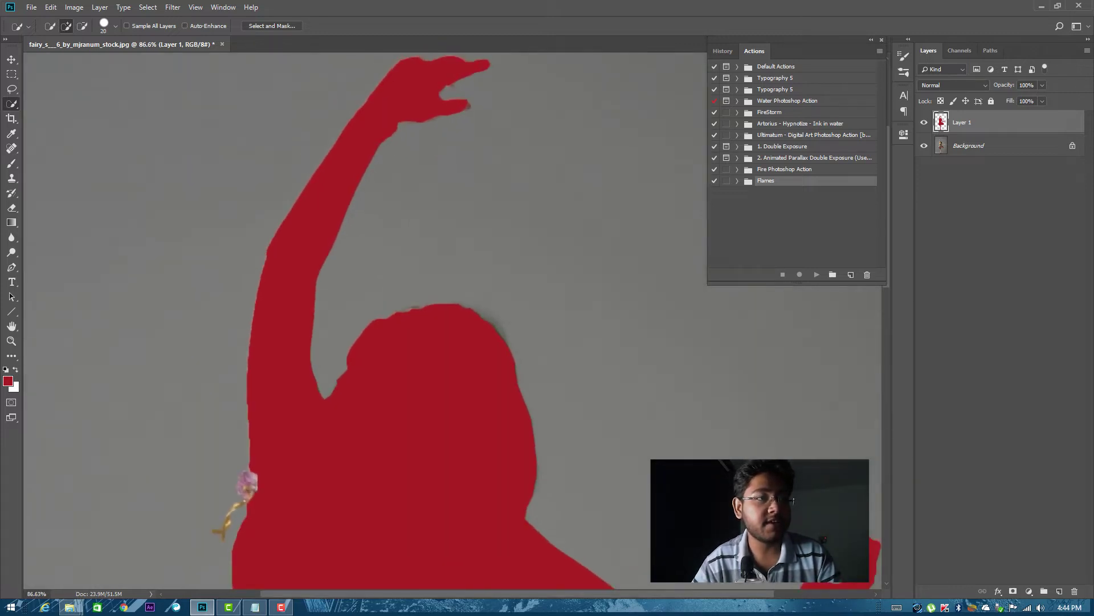
Paint the flower ornament and its dangling cord beside the dancer's arm red on Layer 1 with a size 40 brush
drag(454, 379, 551, 214)
click(11, 163)
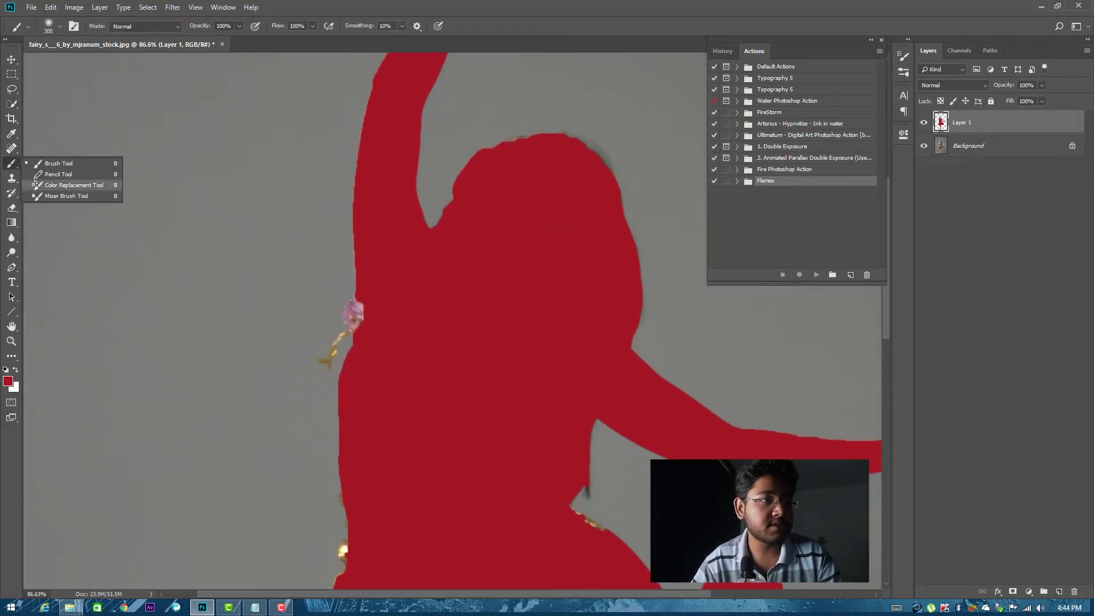
key(bracketleft)
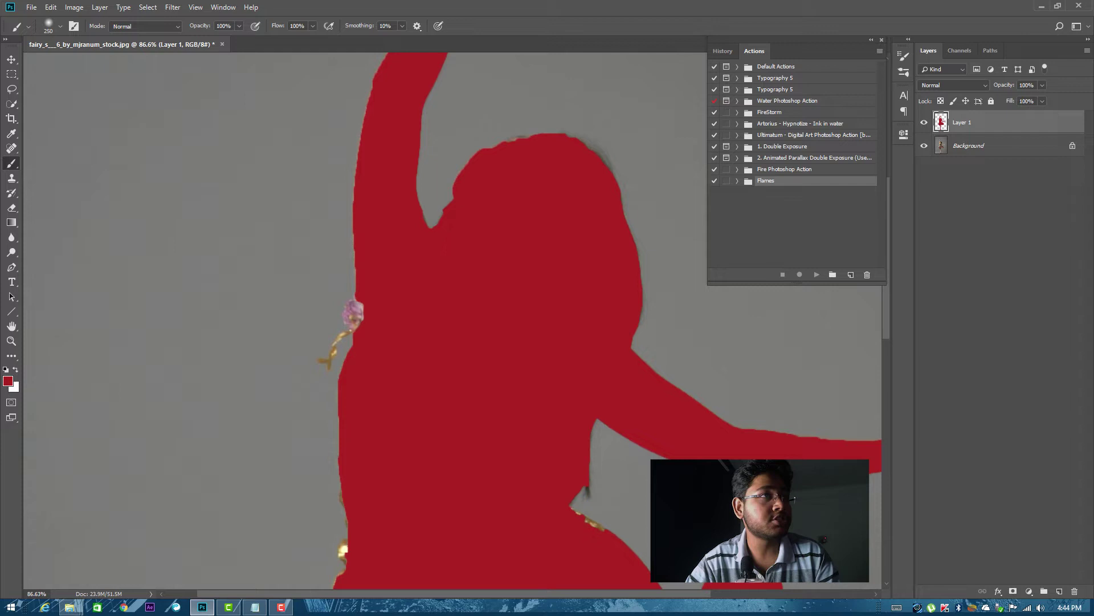
drag(359, 302, 319, 366)
key(bracketleft)
mouse_move(319, 366)
mouse_down()
mouse_move(363, 123)
mouse_move(364, 133)
mouse_up()
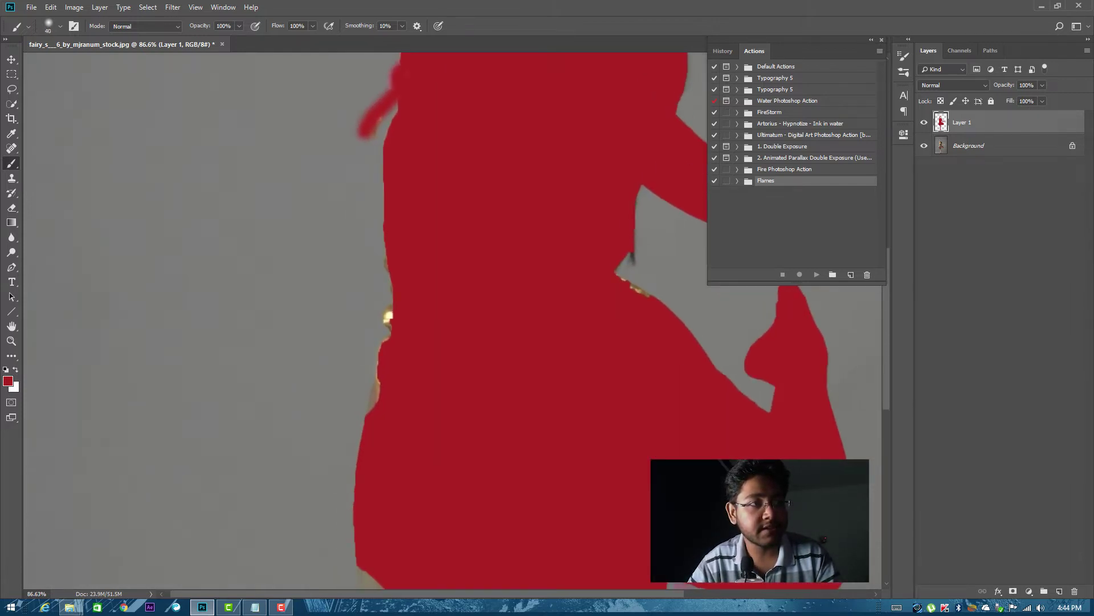
Paint red over the uncovered dress trim along both sides of the dancer's waist and hip
drag(389, 303, 361, 432)
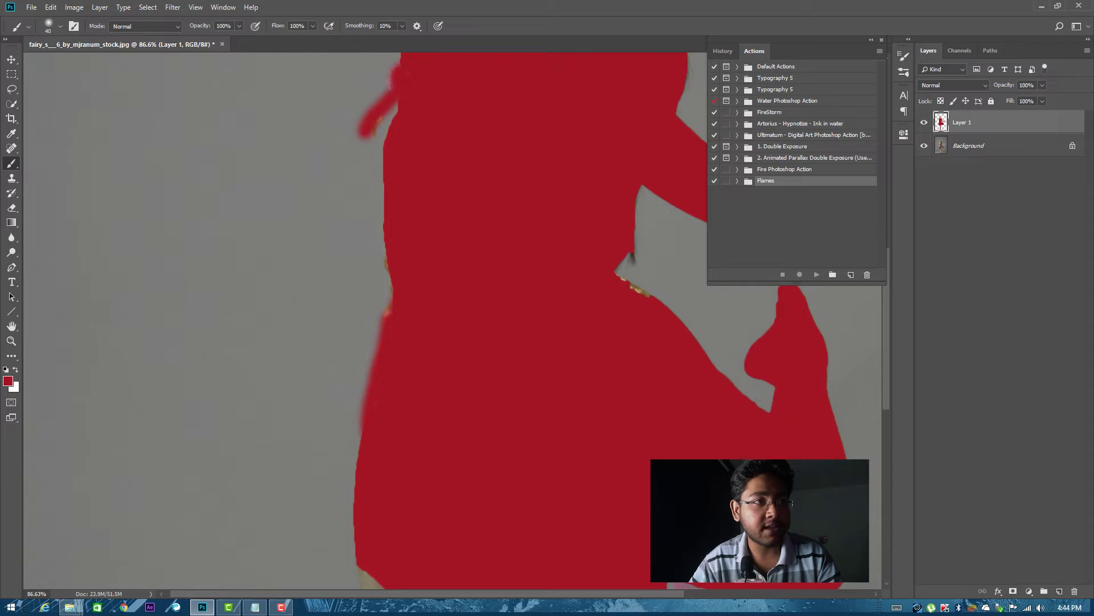
drag(393, 313, 392, 267)
drag(648, 294, 626, 280)
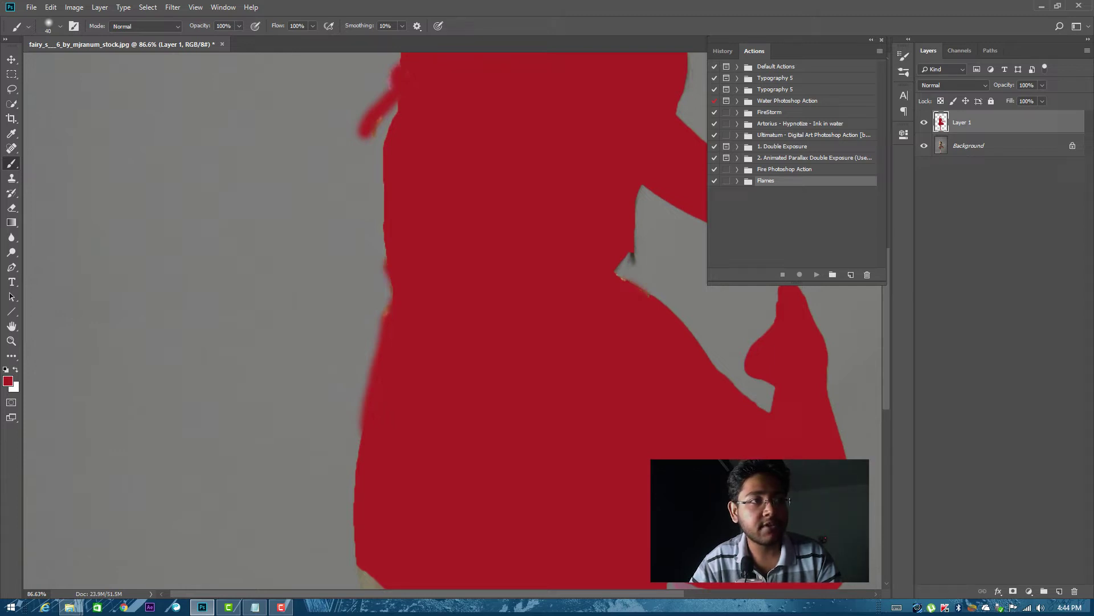
Paint the loose fringes and ribbon ends along the skirt's lower hem red with the brush reduced to size 15
mouse_move(513, 428)
mouse_down()
mouse_move(374, 148)
mouse_move(356, 67)
mouse_up()
mouse_move(287, 288)
mouse_down()
mouse_move(303, 307)
mouse_move(325, 367)
mouse_up()
key(bracketleft)
key(bracketleft)
key(bracketleft)
mouse_move(246, 251)
mouse_down()
mouse_move(242, 259)
mouse_move(259, 257)
mouse_up()
mouse_move(200, 183)
mouse_down()
mouse_move(219, 233)
mouse_move(226, 208)
mouse_move(221, 216)
mouse_up()
drag(513, 197, 541, 237)
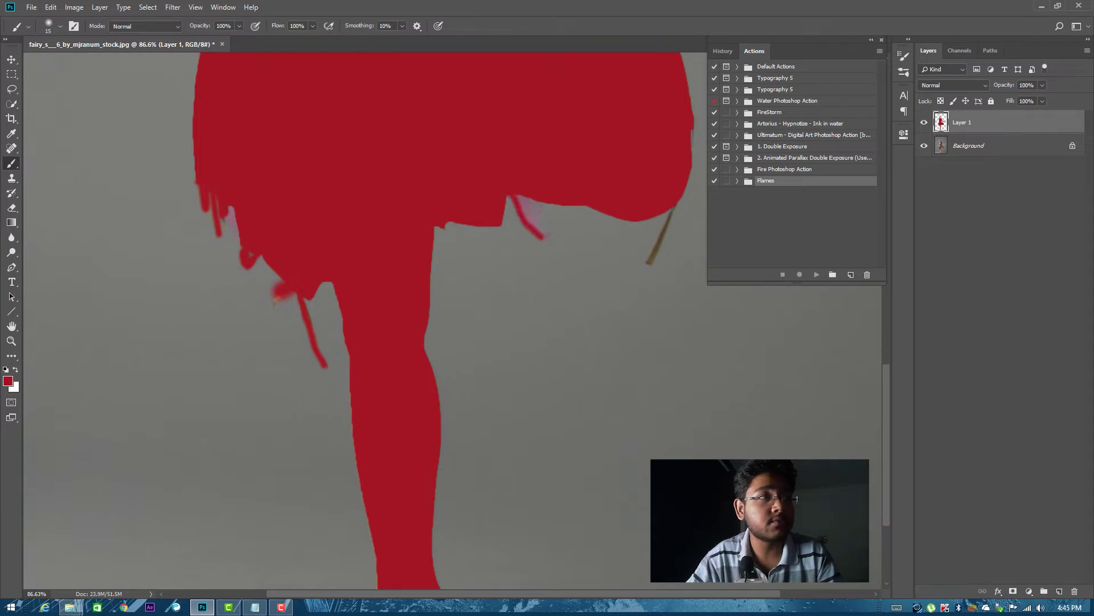
drag(678, 212, 645, 264)
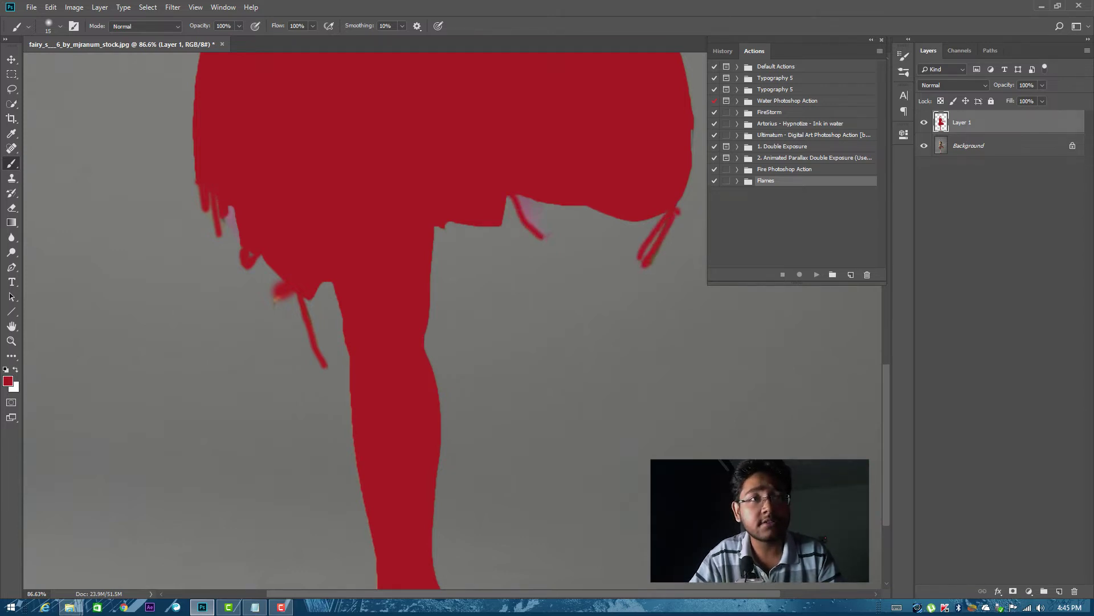
scroll(452, 320, down, 7)
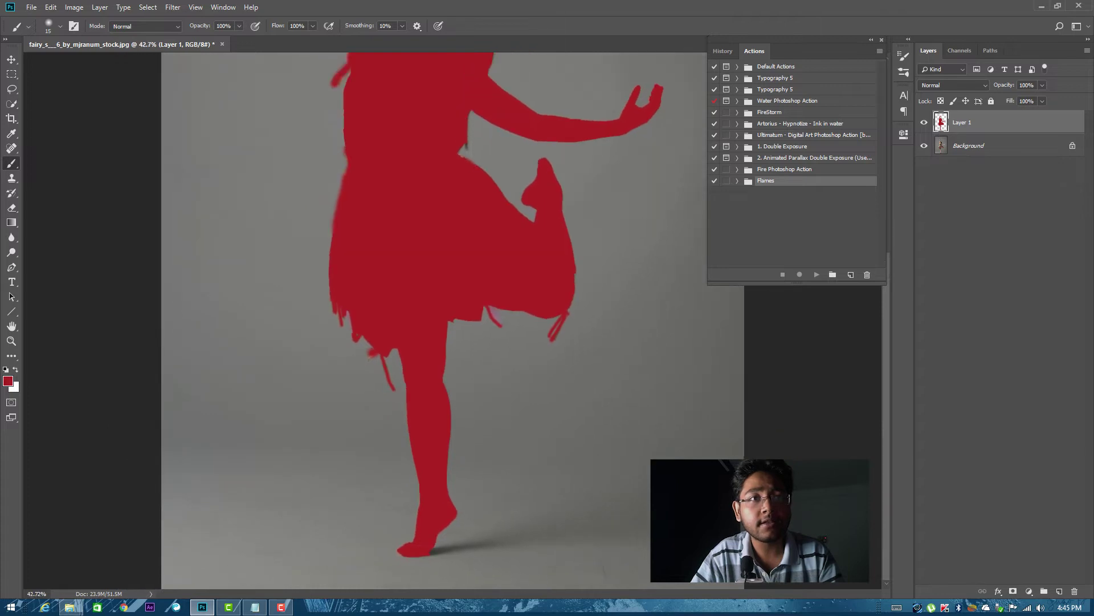
scroll(452, 320, up, 3)
scroll(453, 319, down, 2)
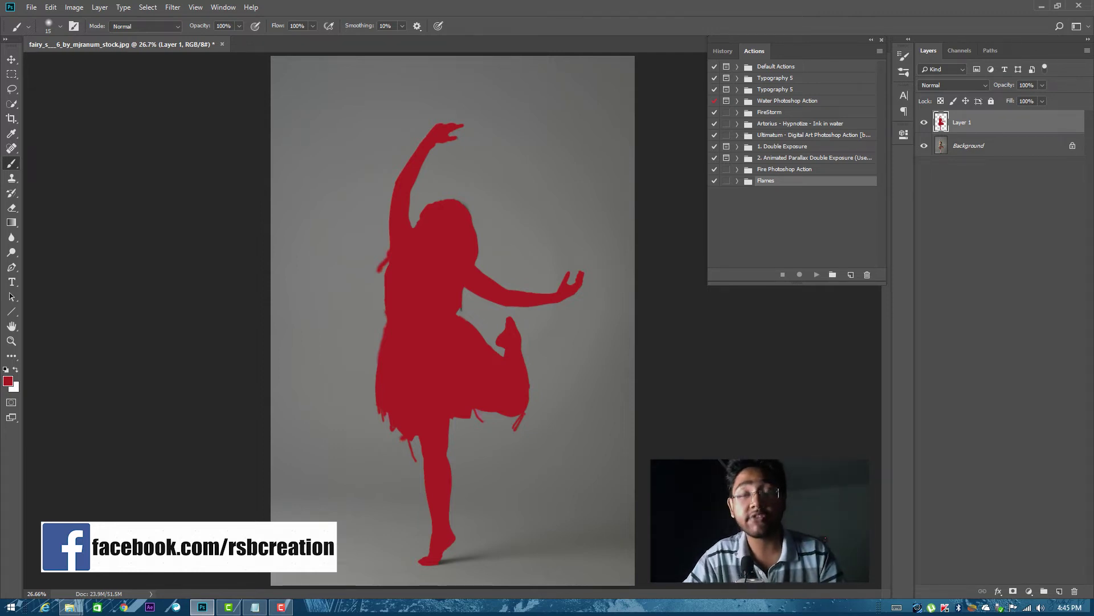
Rename Layer 1 as brush
double_click(961, 122)
text(brush)
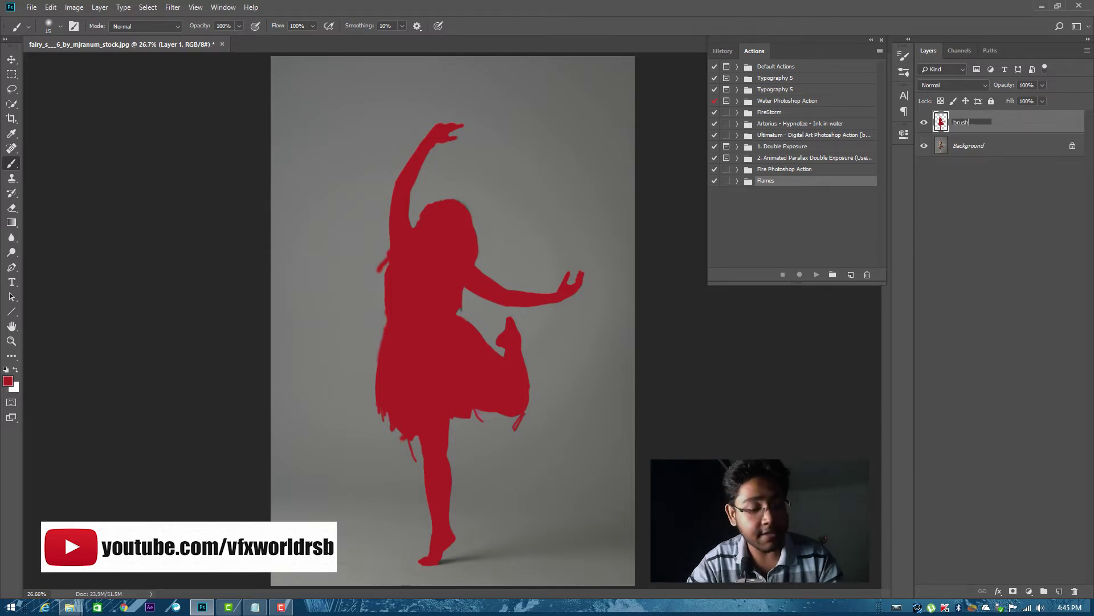
key(Return)
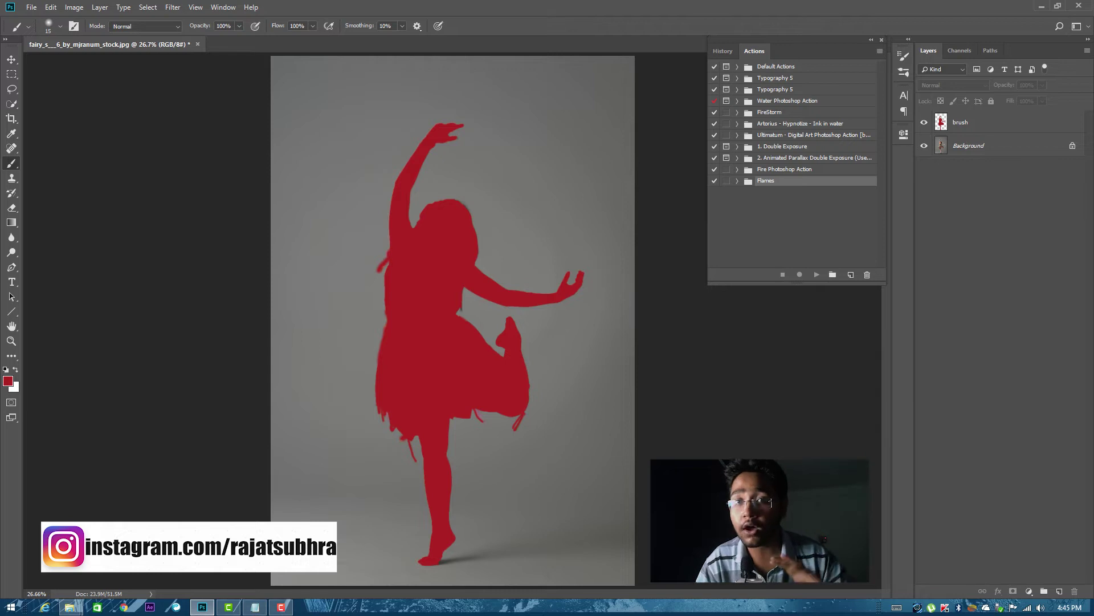
Run the Flames - Normal Size action from the Flames set on the photo and switch to the Move tool
click(737, 180)
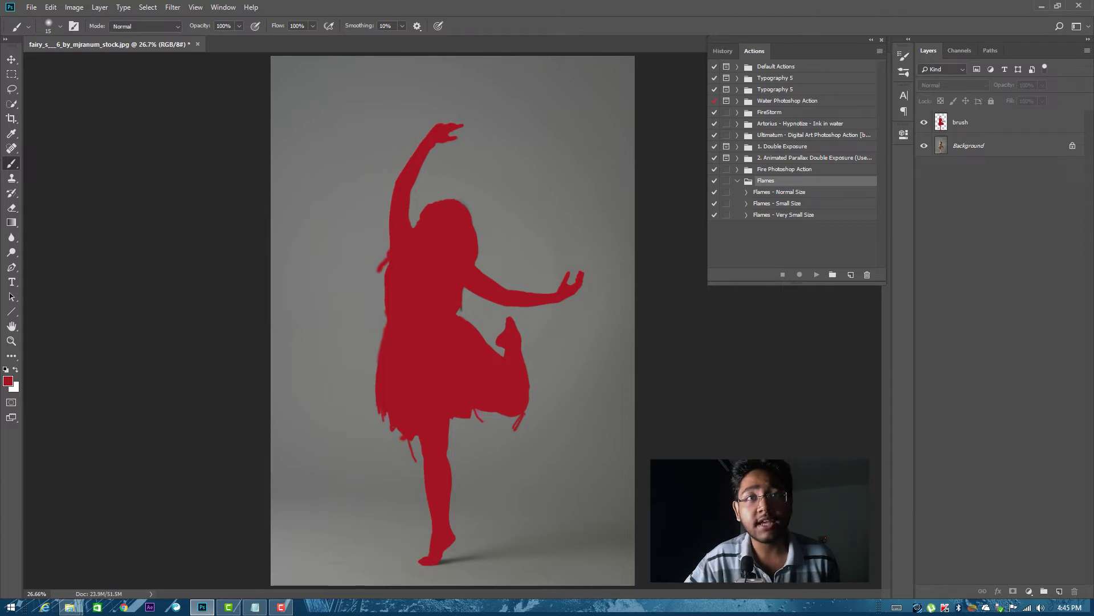
click(779, 192)
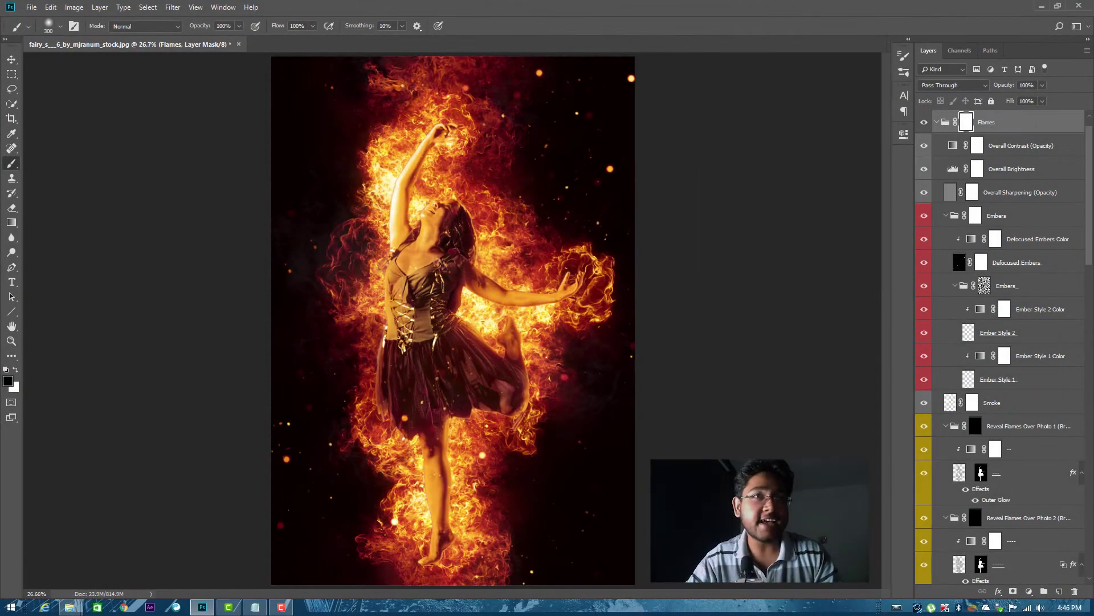
click(11, 59)
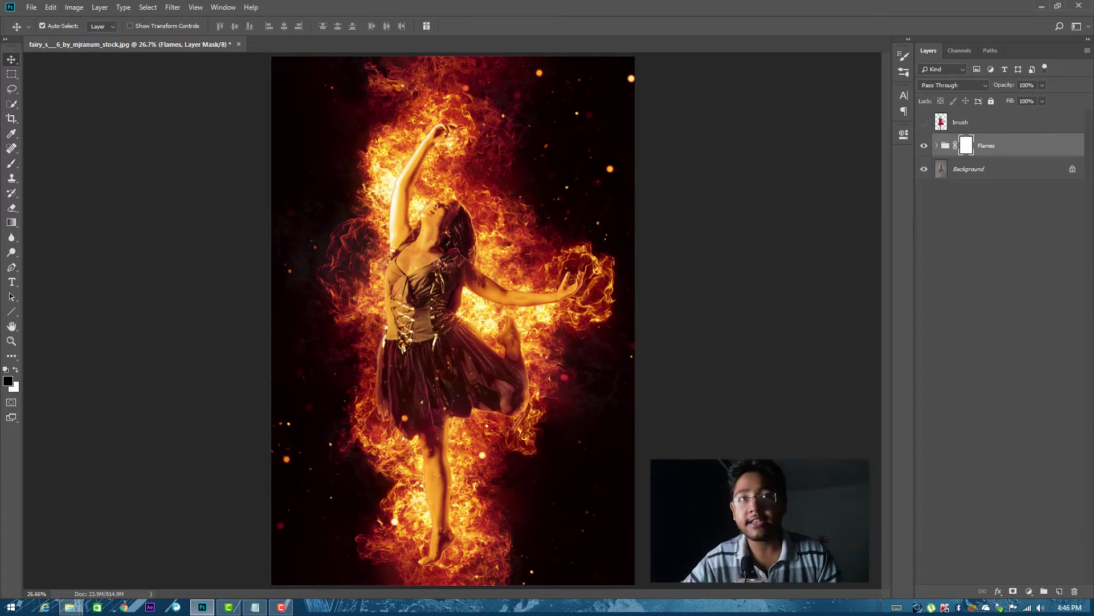
Select the Flames layer group and expand it to show its contents
click(998, 342)
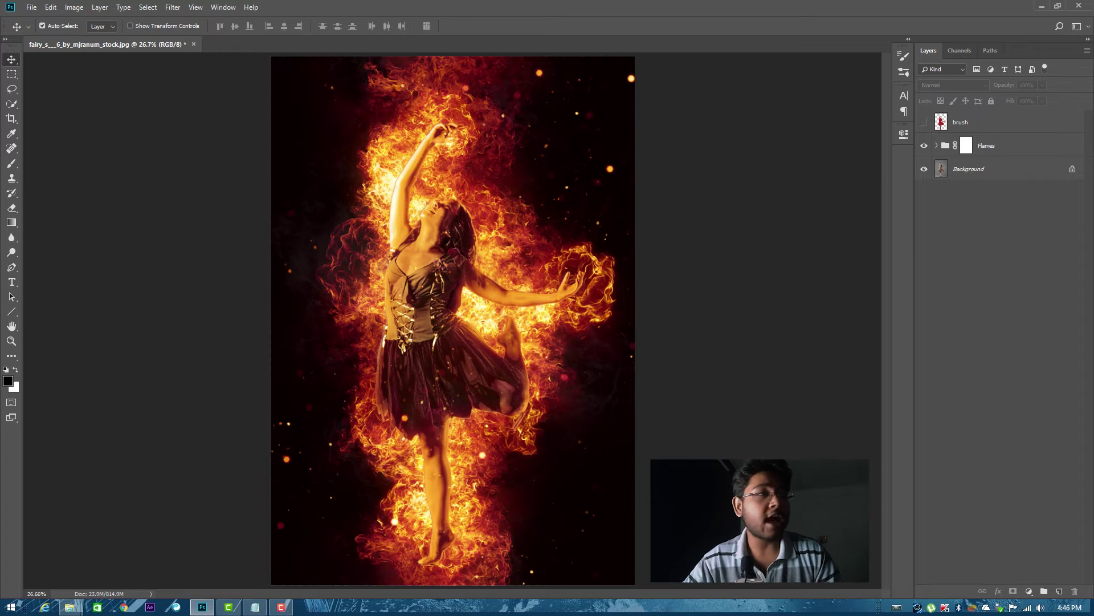
click(1003, 145)
alt+click(936, 145)
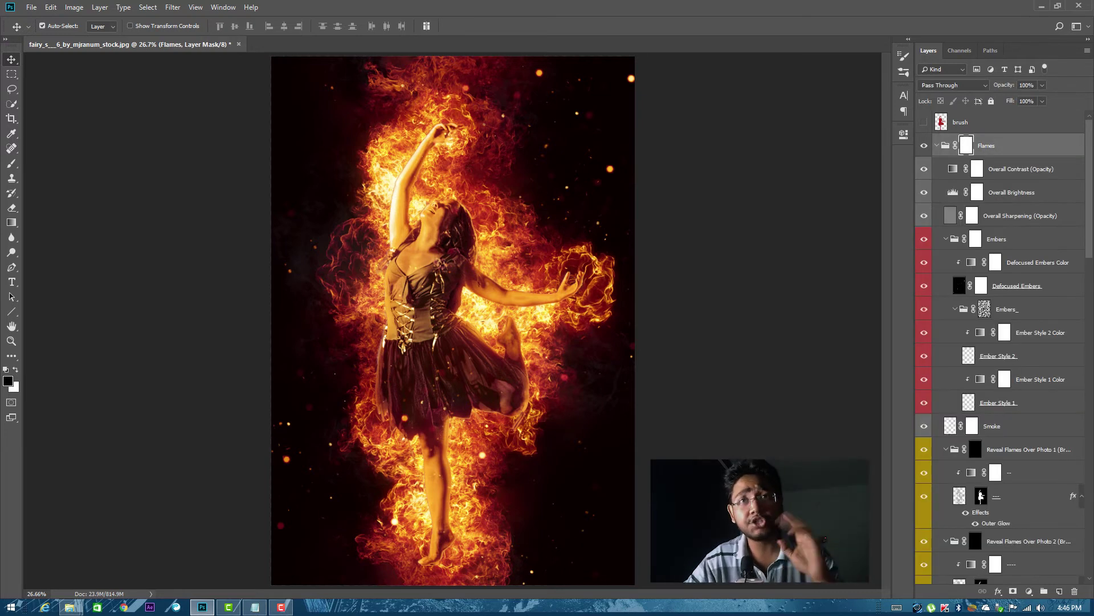
Toggle the visibility of the Overall Contrast and Overall Brightness layers to compare their effect on the image
click(924, 169)
click(924, 169)
click(924, 169)
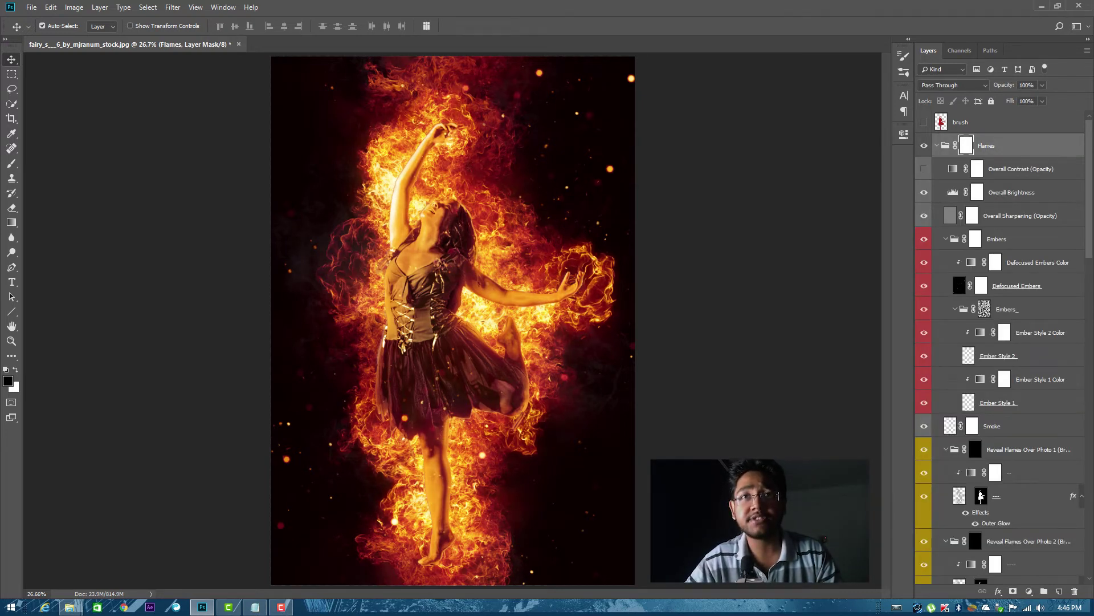
click(924, 192)
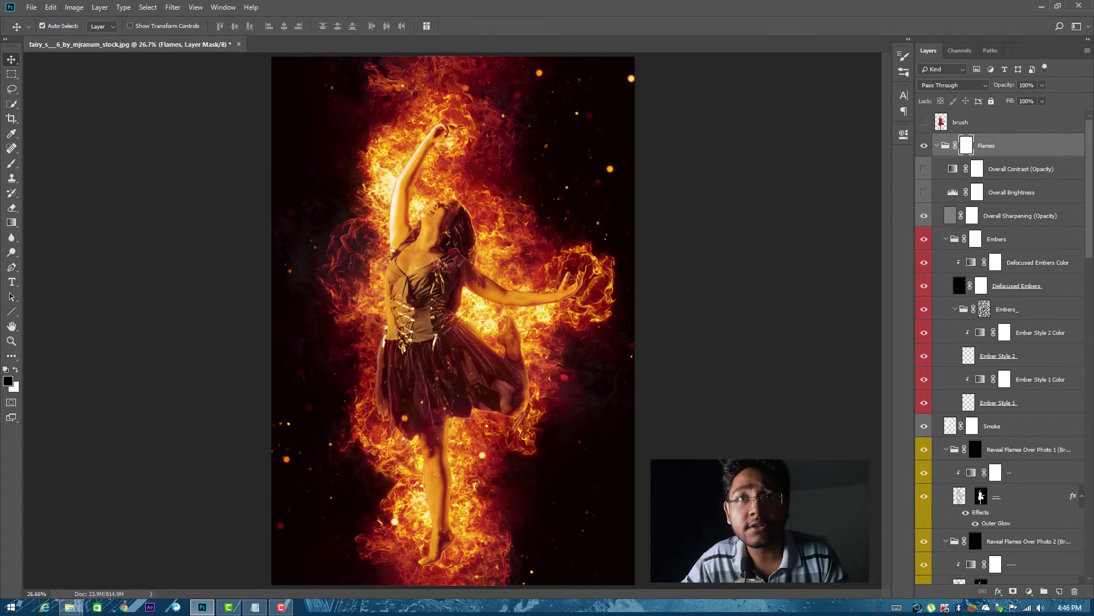
click(924, 192)
click(924, 169)
Collapse the Embers, Reveal Flames Over Photo 1 and 2, and Foreground Flames groups
scroll(1001, 347, down, 4)
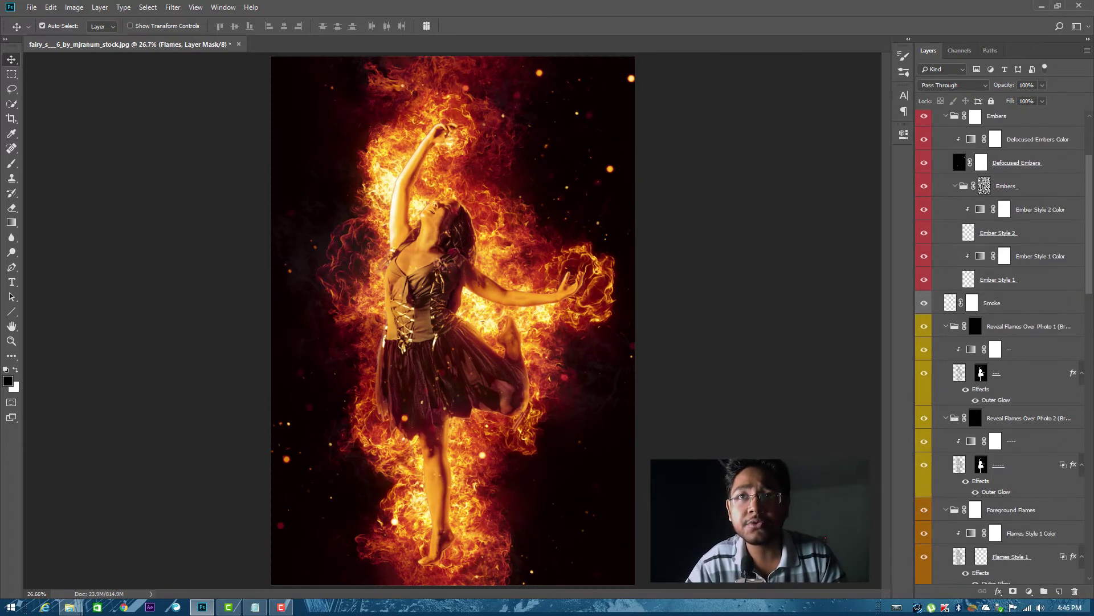
click(945, 122)
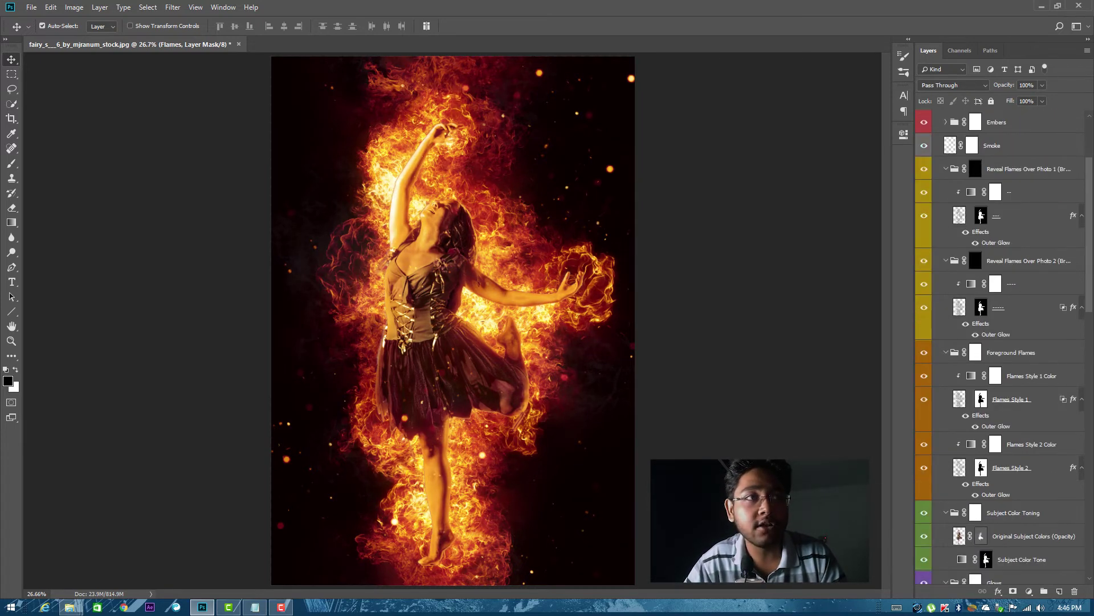
click(945, 169)
click(947, 192)
click(946, 216)
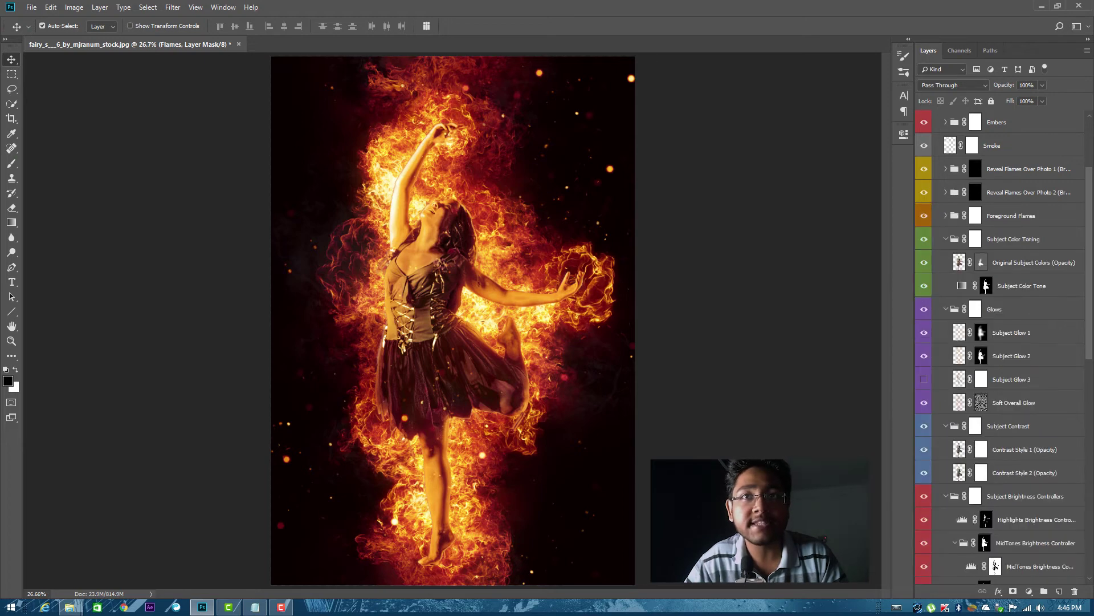
Collapse the Subject Color Toning, Glows, Subject Contrast, Subject Brightness Controllers, Inverted Subject and Base Subject Photo groups
click(976, 239)
click(946, 239)
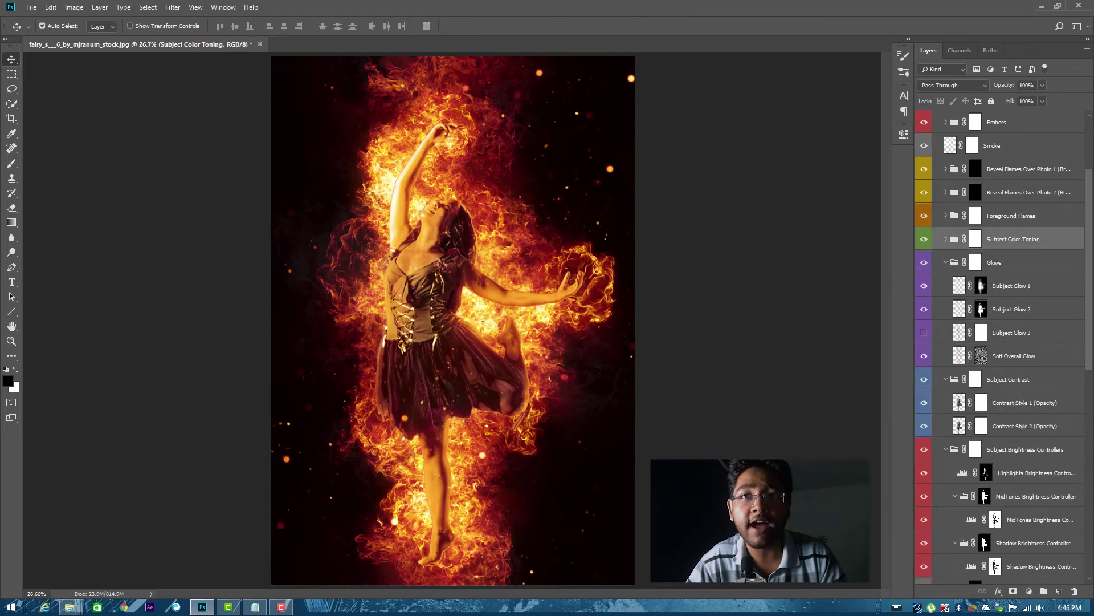
click(976, 262)
click(947, 262)
click(976, 286)
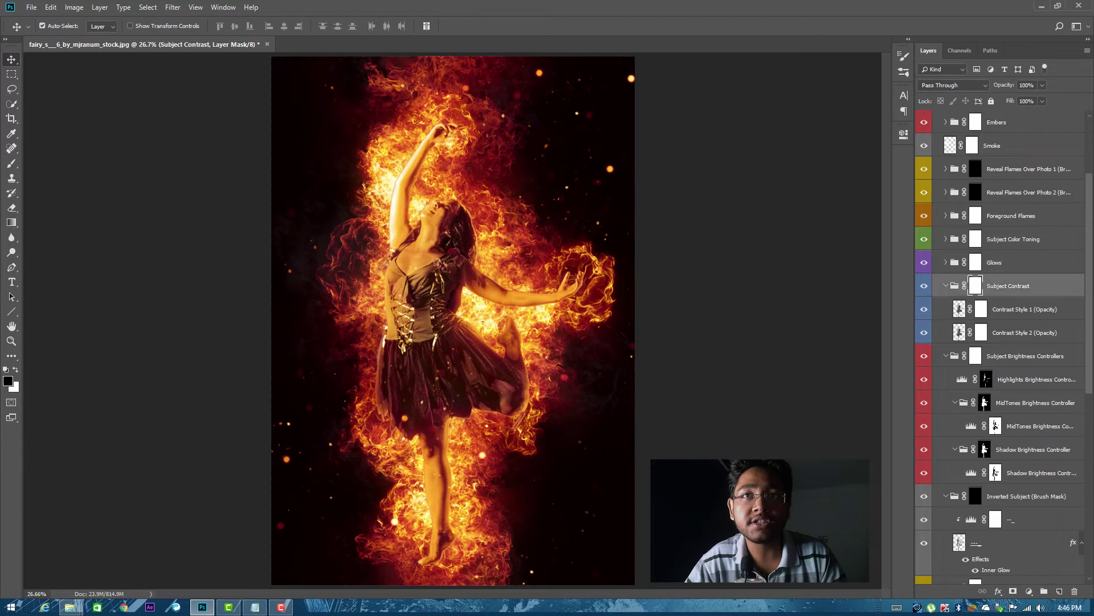
click(946, 286)
click(946, 309)
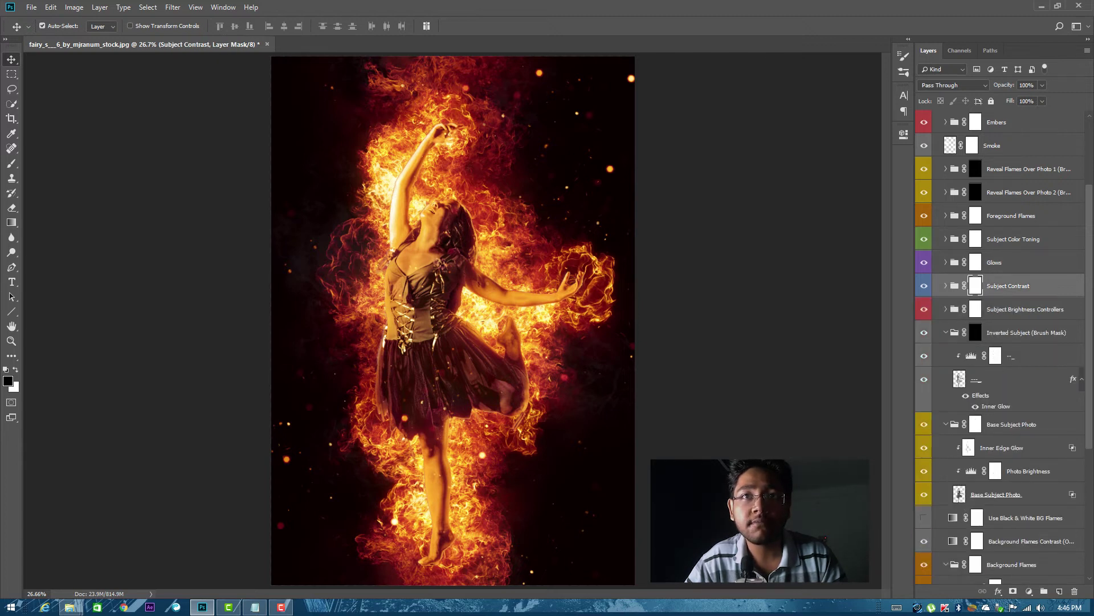
click(946, 332)
click(946, 355)
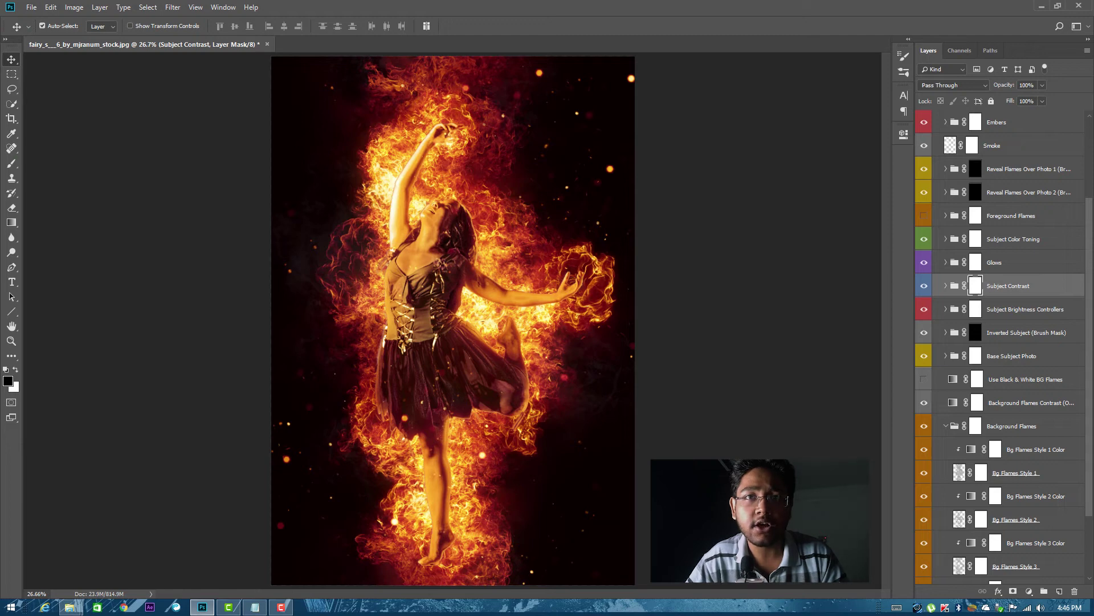
Toggle the Foreground Flames group's visibility to compare its effect, and expand the group
click(924, 215)
click(924, 215)
click(924, 216)
click(924, 215)
click(946, 215)
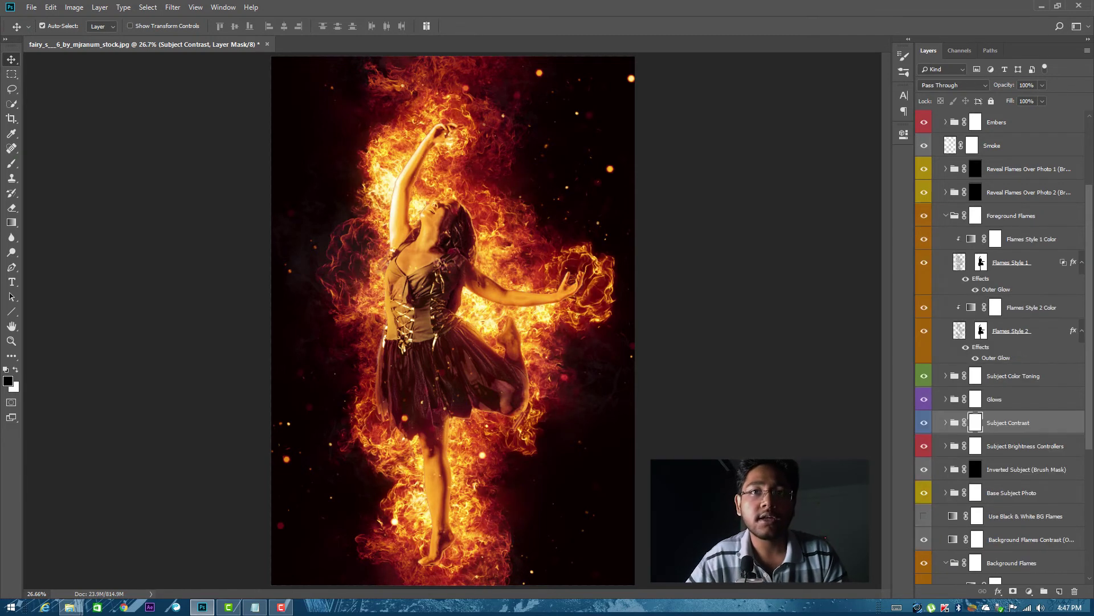
Toggle the visibility of the Flames Style 1 and Flames Style 2 Color layers to compare their effect on the flames
click(924, 262)
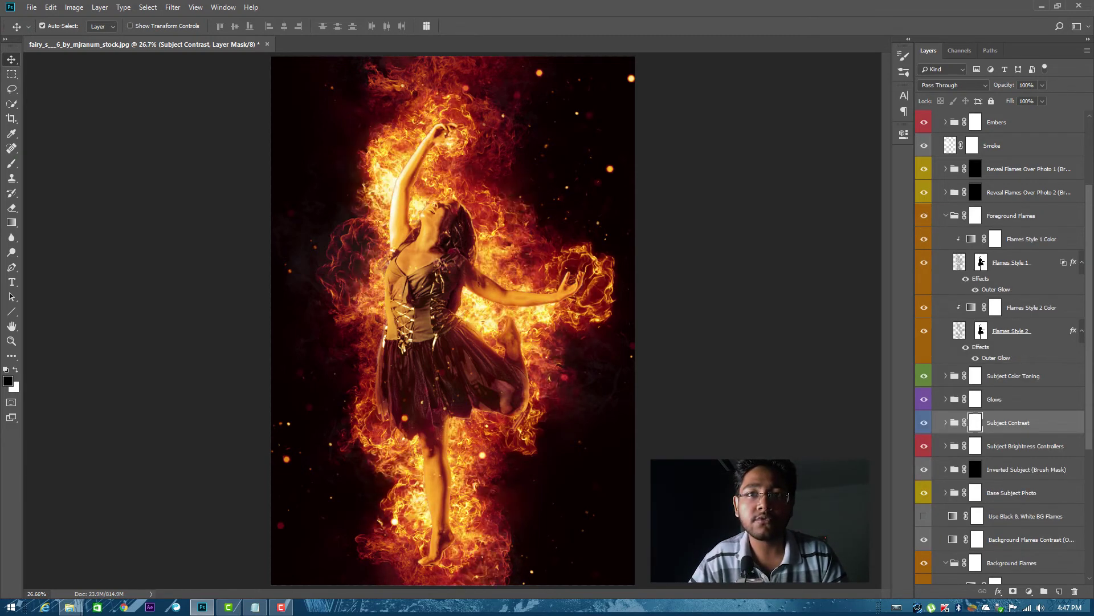
click(924, 262)
click(924, 262)
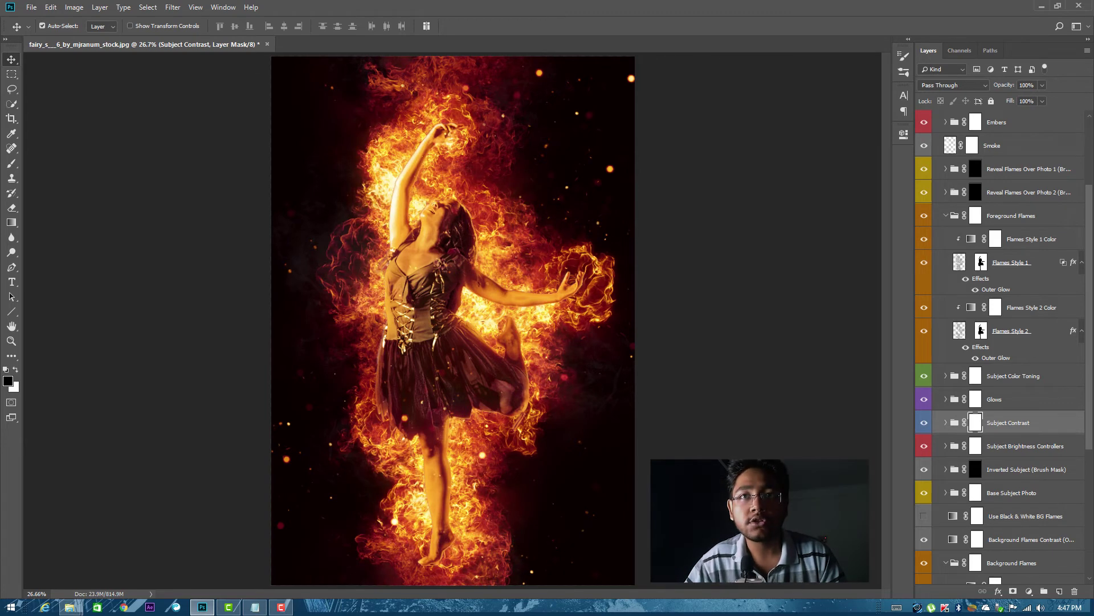
click(924, 307)
click(924, 307)
click(924, 307)
click(924, 307)
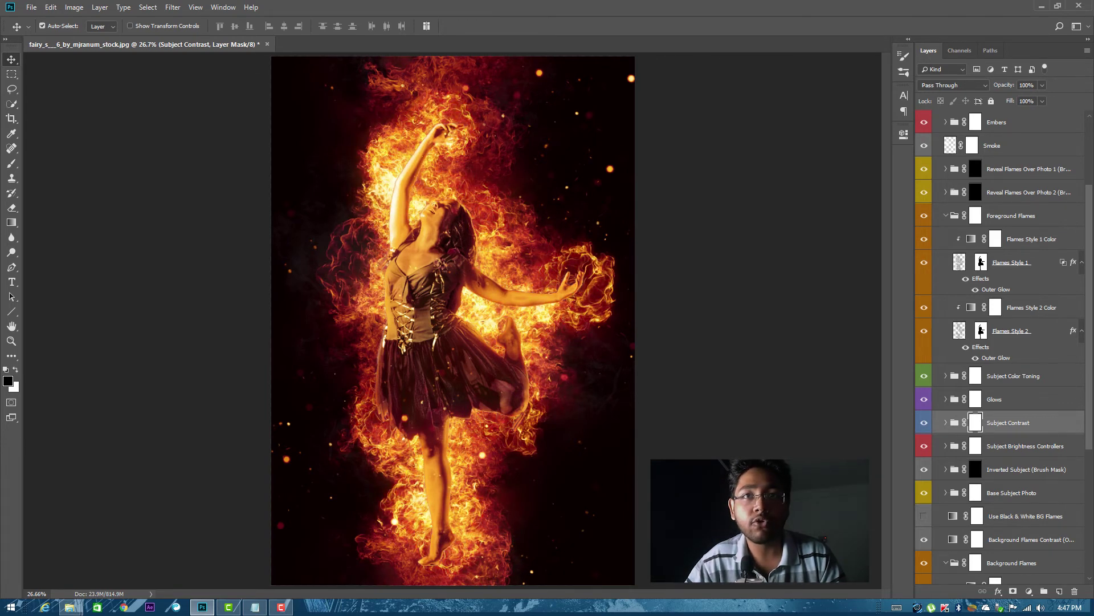
Open the Flames Style 2 Color gradient map in the Gradient Editor and move the editor clear of the image
double_click(971, 307)
click(801, 169)
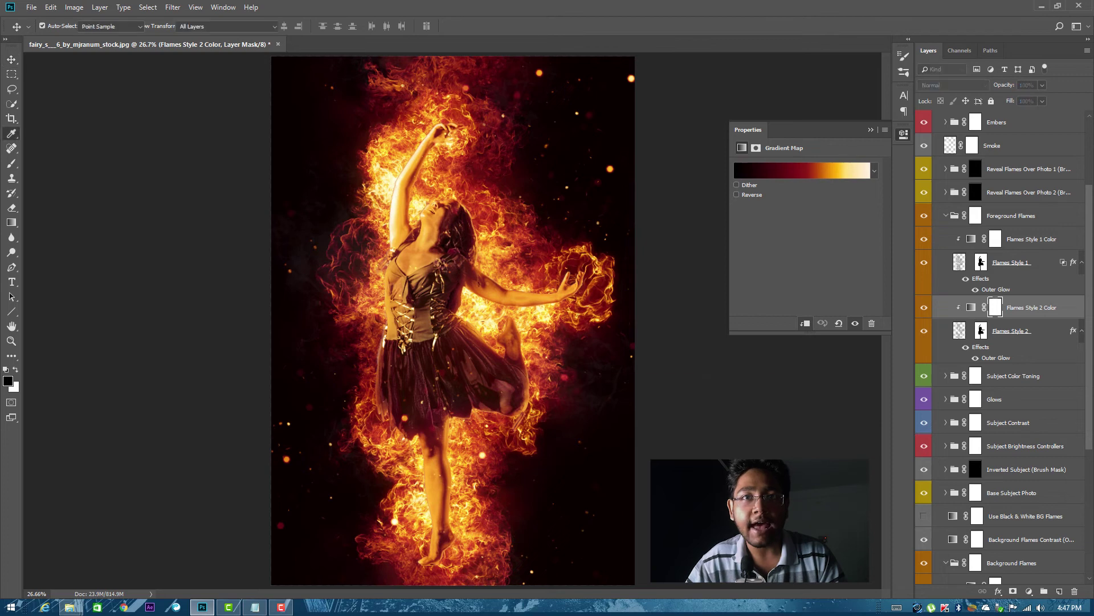
drag(648, 87, 764, 77)
Try several gradient presets on Flames Style 2 Color, including Blue, Yellow, Blue and Violet, Orange
click(764, 113)
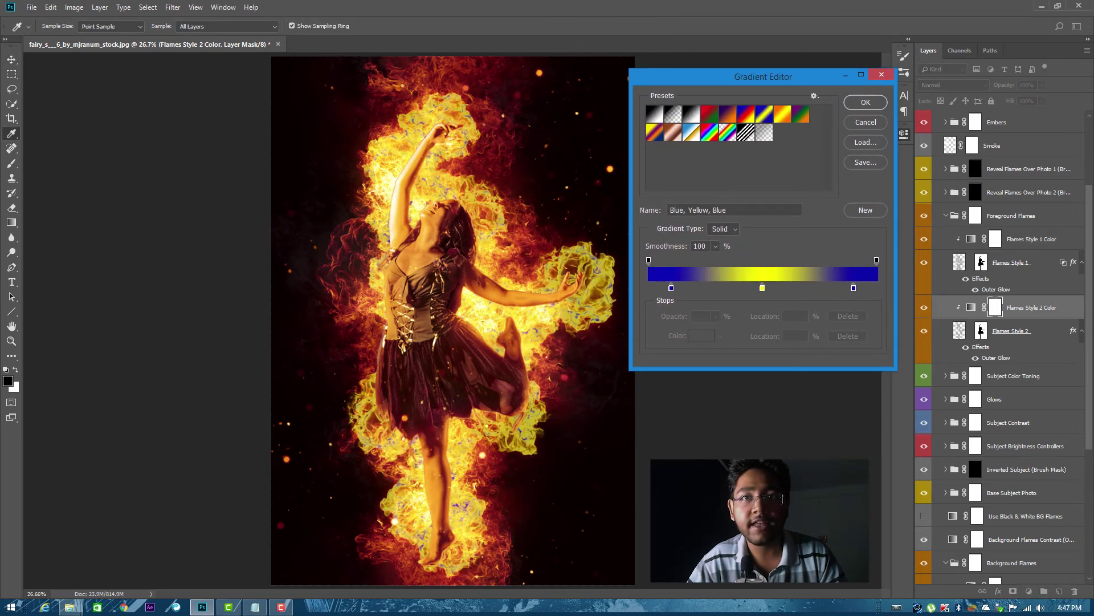
click(727, 113)
click(691, 113)
click(672, 113)
click(709, 113)
click(728, 113)
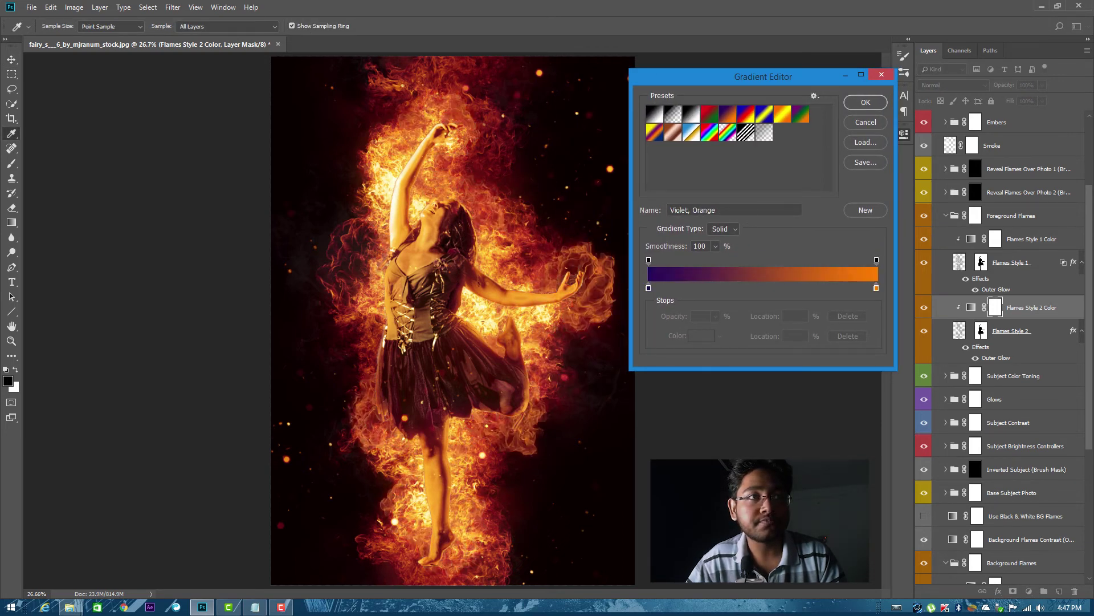
Try more gradient presets on Flames Style 2 Color, including Blue, Red, Yellow; Violet, Green, Orange; and Foreground to Transparent
click(673, 114)
click(728, 114)
click(746, 114)
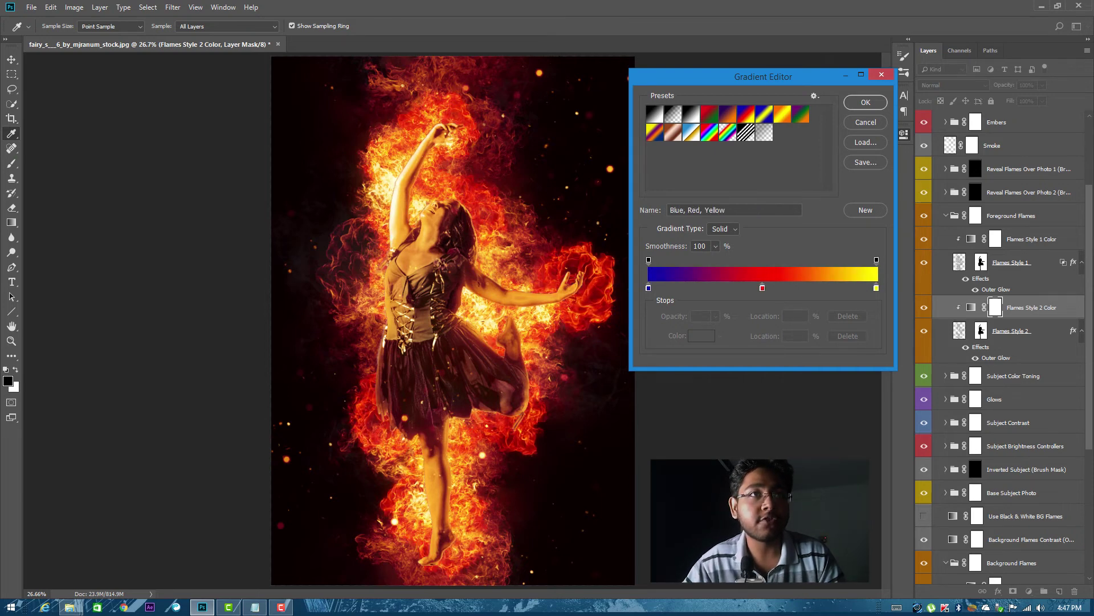
click(782, 113)
click(800, 113)
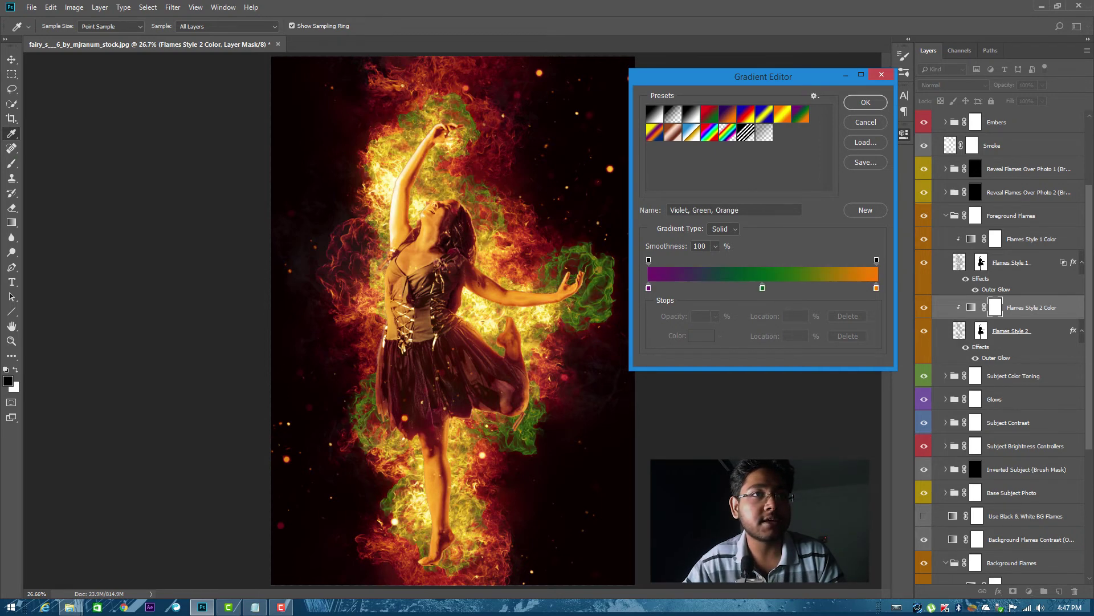
click(710, 114)
click(673, 114)
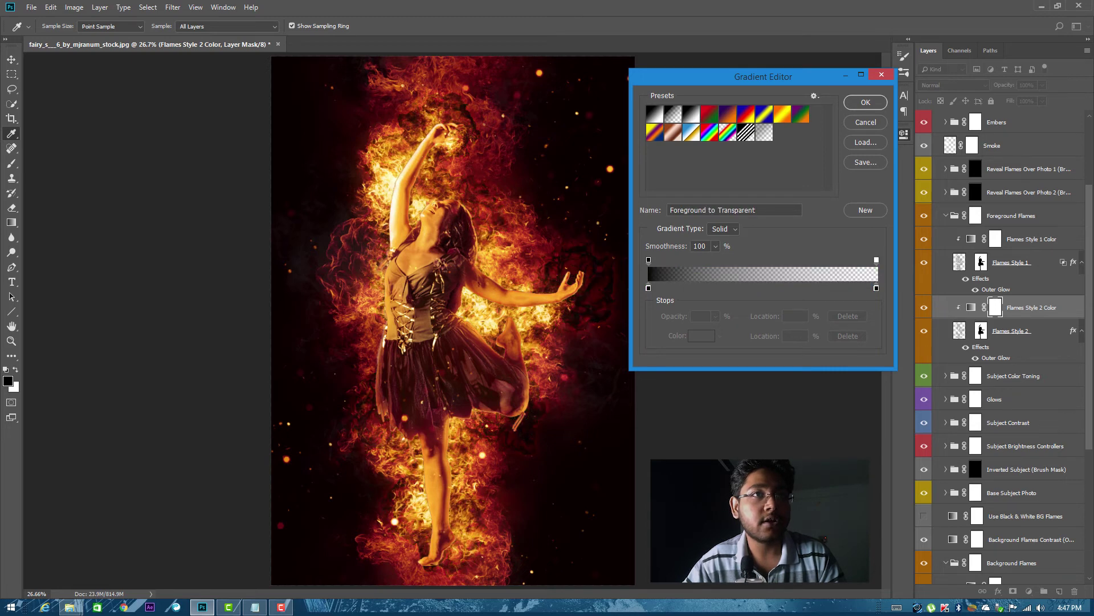
Apply the Blue, Red, Yellow preset to Flames Style 2 Color with its red stop moved to location 59%, and accept the gradient
click(710, 114)
click(727, 114)
click(746, 114)
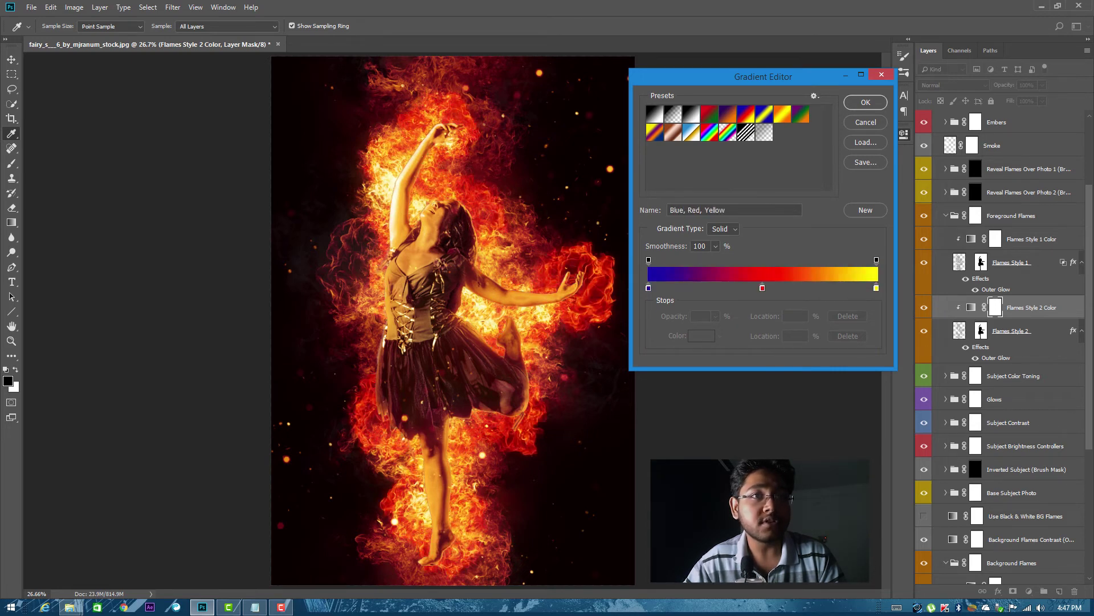
click(763, 287)
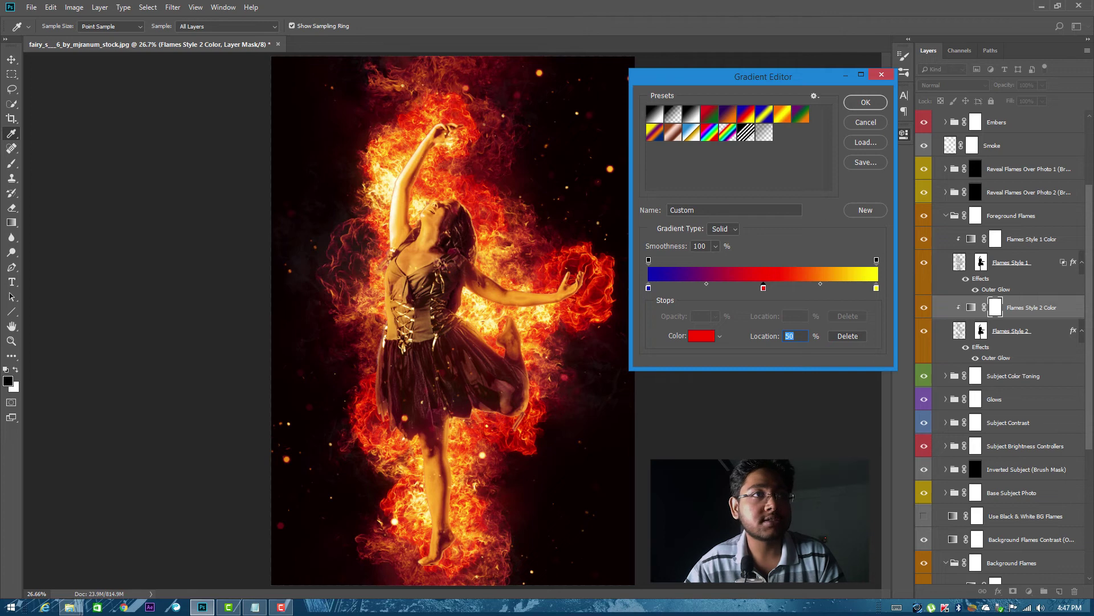
drag(763, 288, 792, 288)
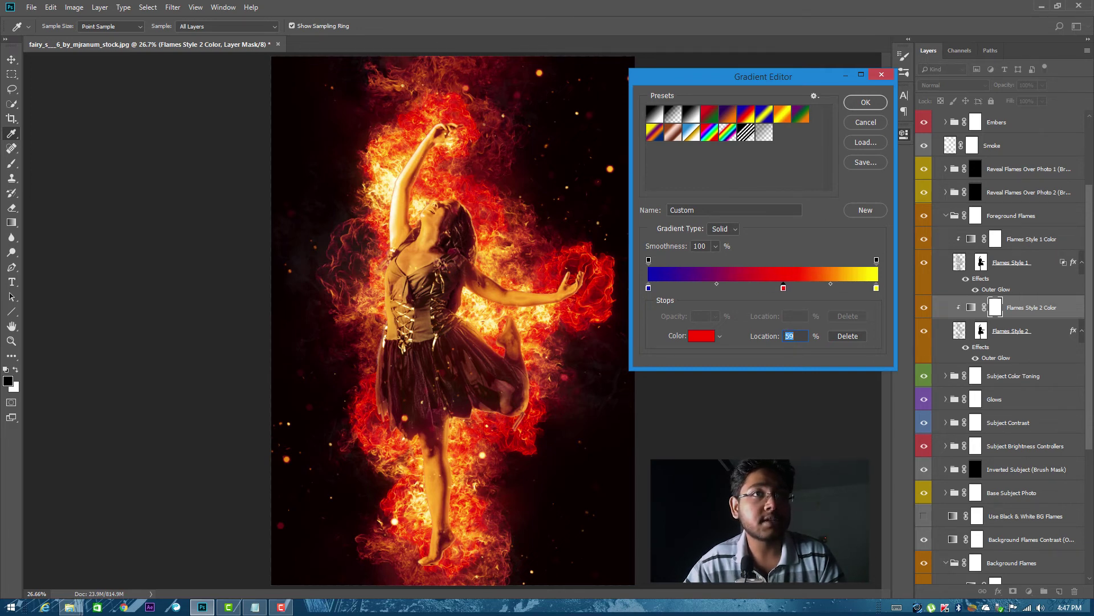
click(866, 102)
Reopen the Flames Style 2 Color gradient, try a green shade for its red stop, and discard the change
click(801, 170)
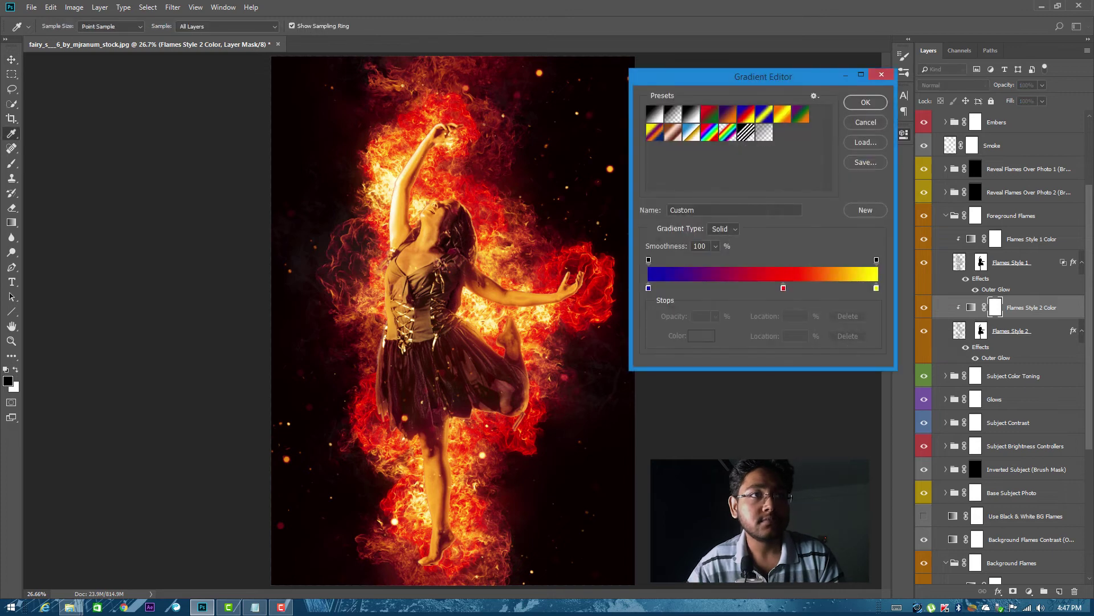
double_click(783, 288)
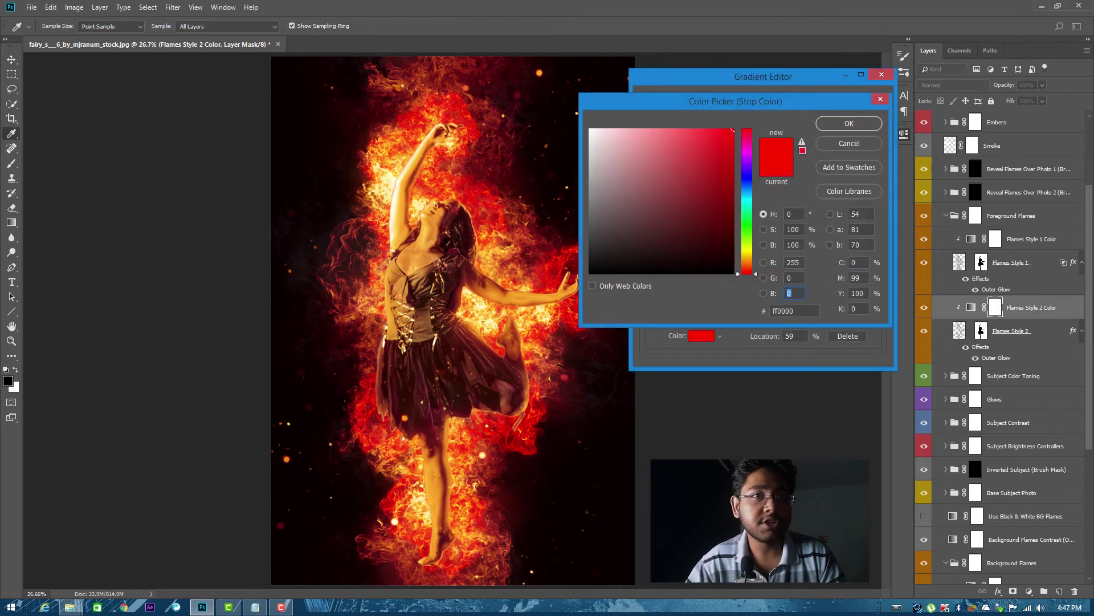
mouse_move(733, 131)
mouse_down()
mouse_move(723, 191)
mouse_move(684, 234)
mouse_move(632, 204)
mouse_move(699, 181)
mouse_move(686, 195)
mouse_move(630, 207)
mouse_move(638, 137)
mouse_move(679, 169)
mouse_up()
click(746, 219)
key(Escape)
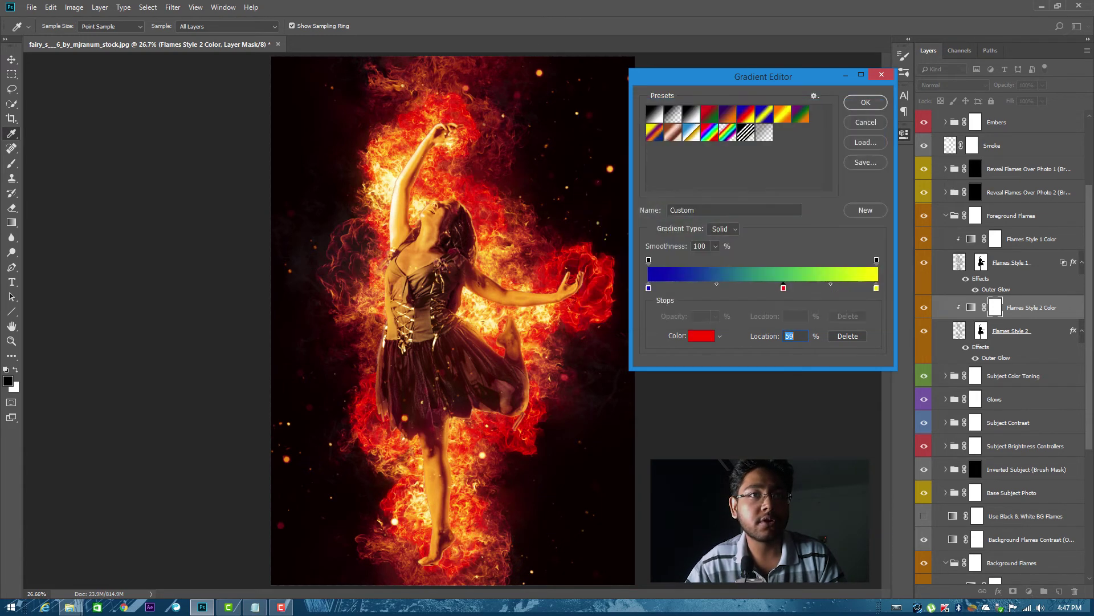
key(Escape)
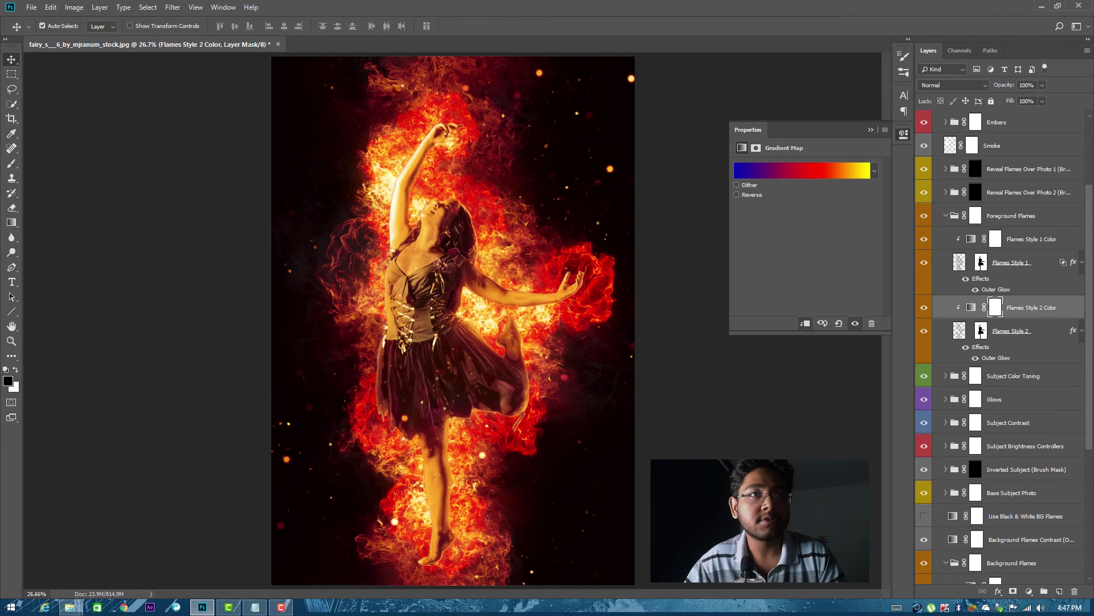
Close the gradient map properties and toggle the Flames Style 2 Color layer's visibility to compare the recoloured flames
click(903, 134)
click(924, 307)
click(924, 307)
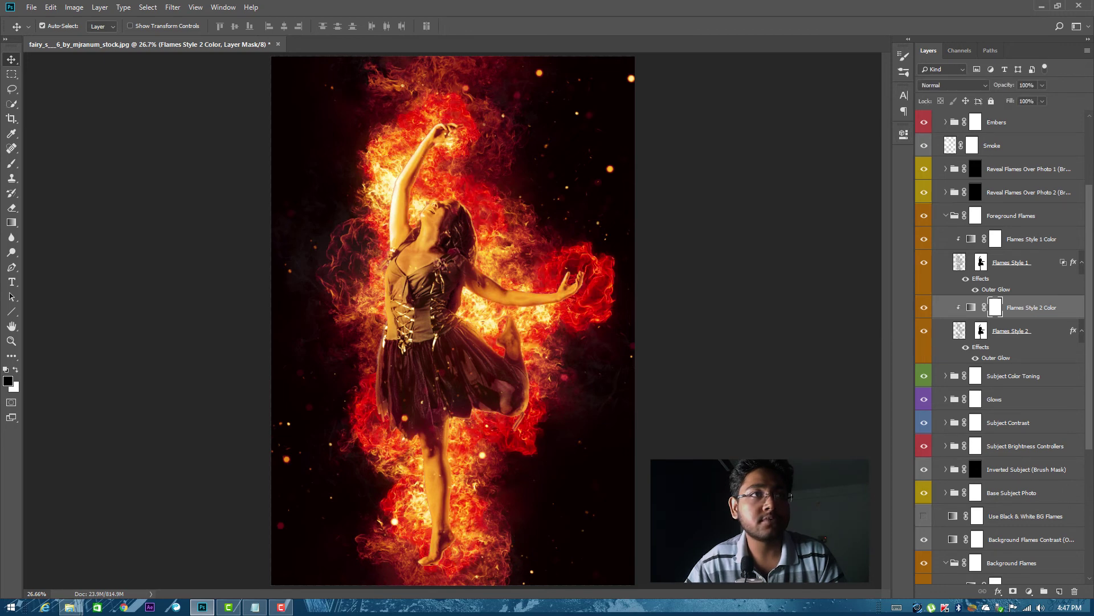